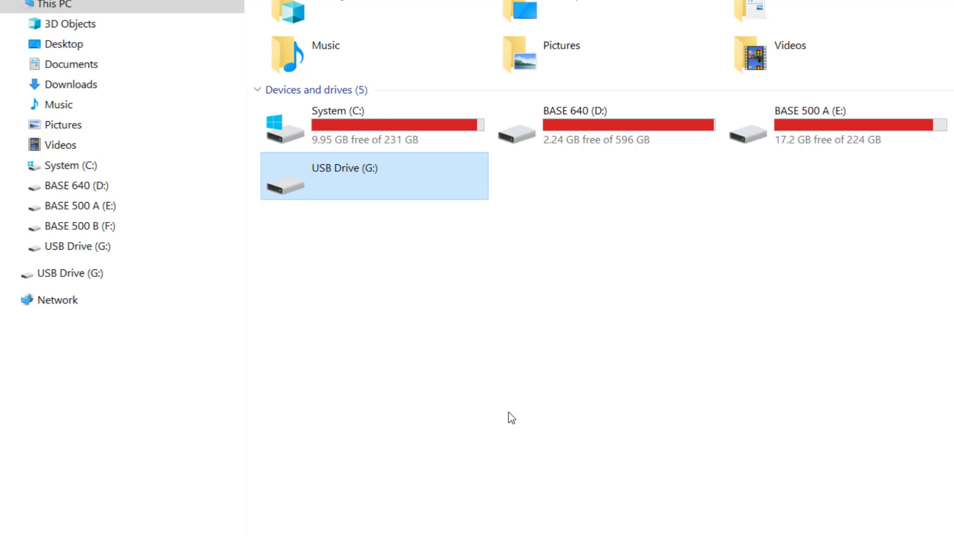
pyautogui.rightClick(409, 178)
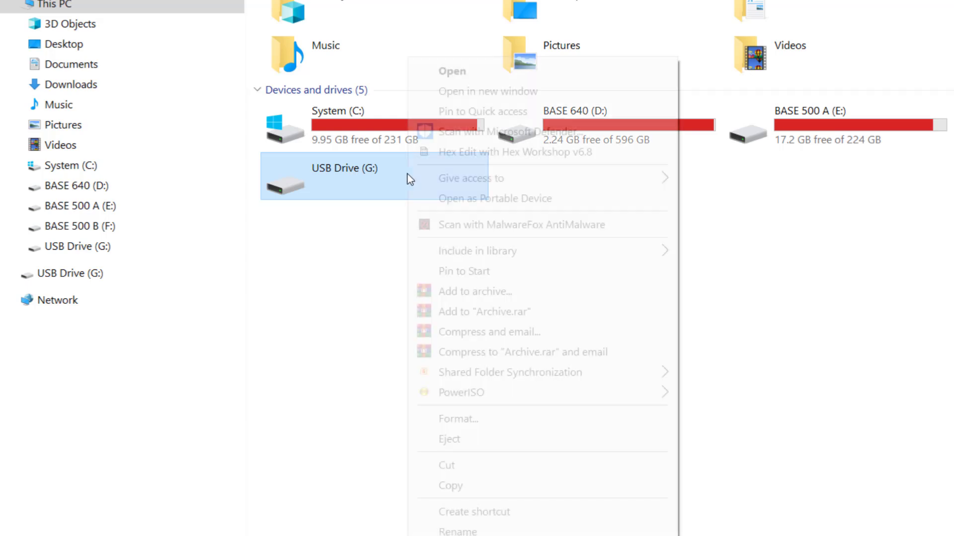
pyautogui.click(476, 421)
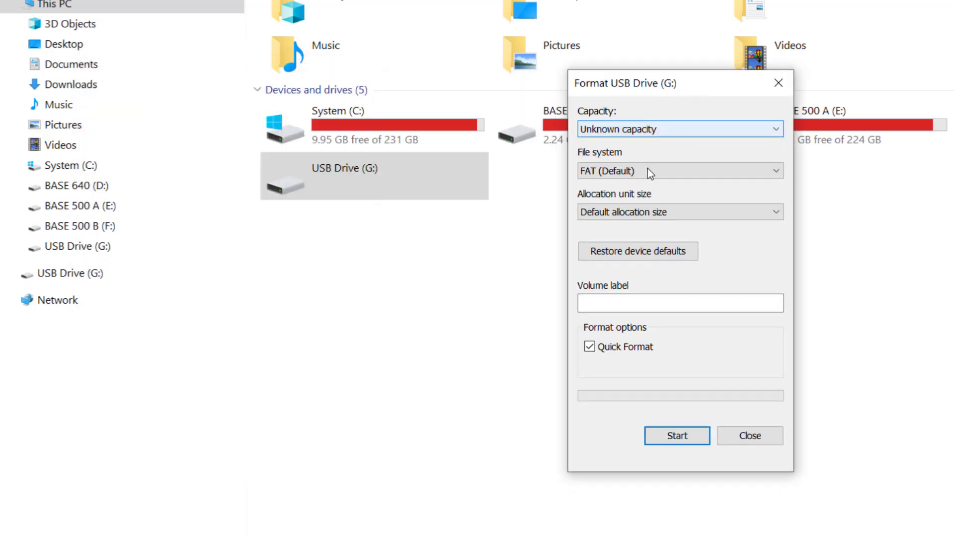
pyautogui.click(679, 437)
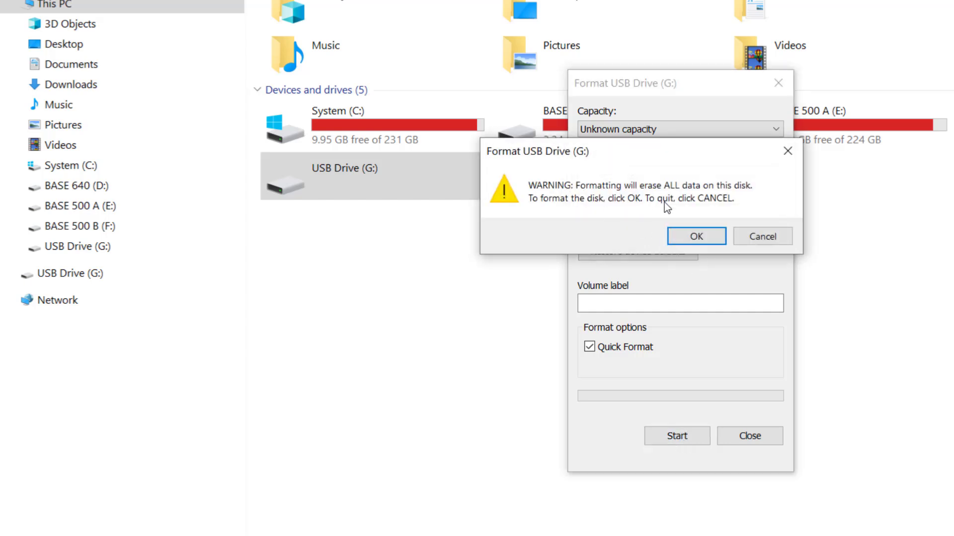
pyautogui.click(696, 237)
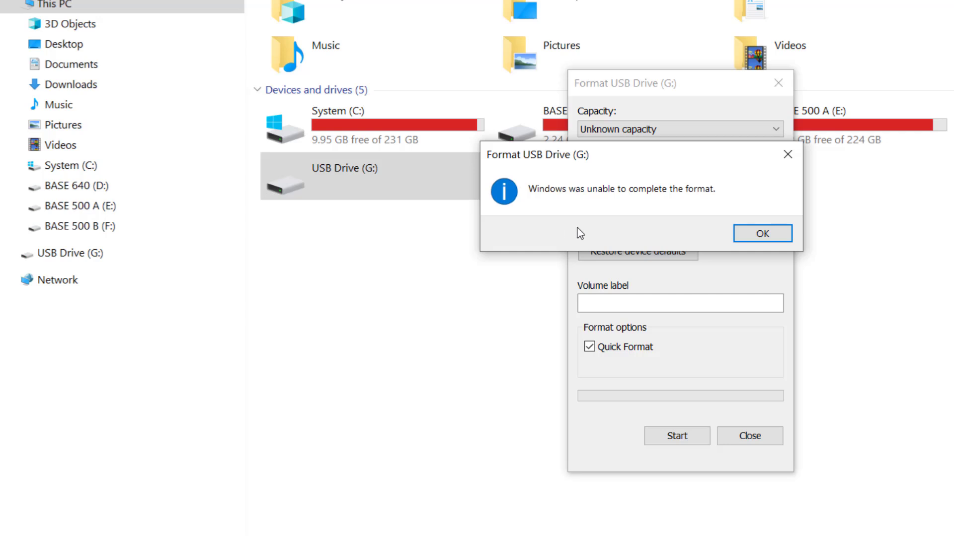
pyautogui.click(762, 234)
pyautogui.click(777, 83)
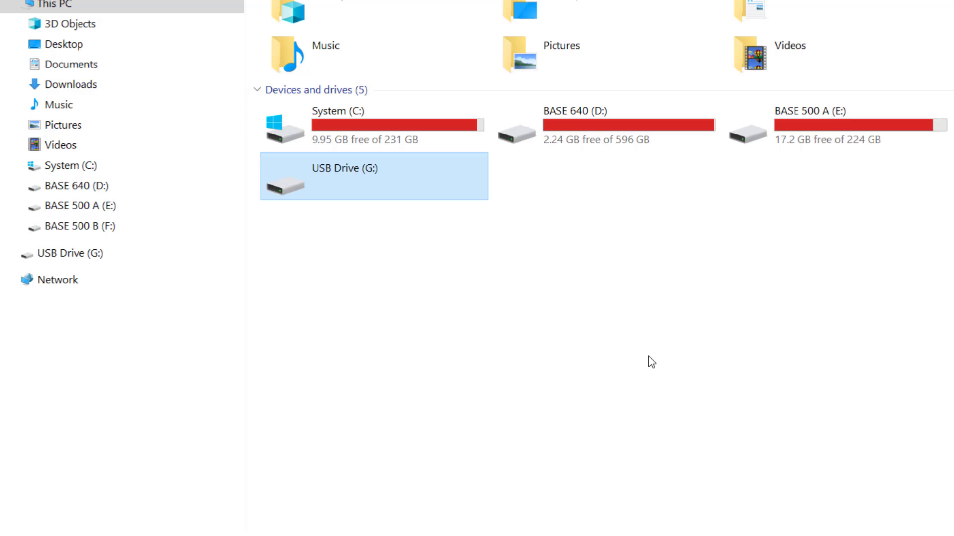
pyautogui.click(640, 362)
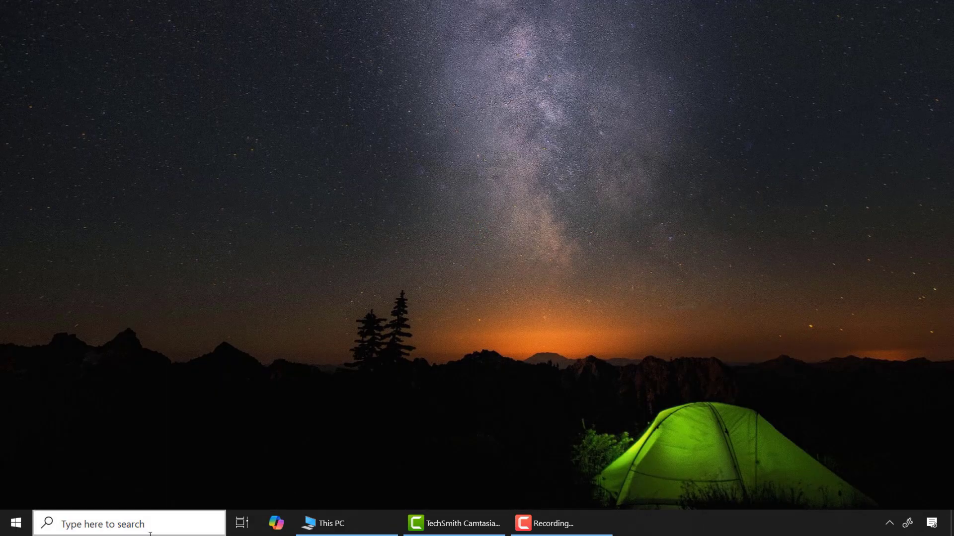
# - Launch DiskPart from Windows search with administrator rights and maximize its console
pyautogui.click(148, 526)
pyautogui.write('diskpart')
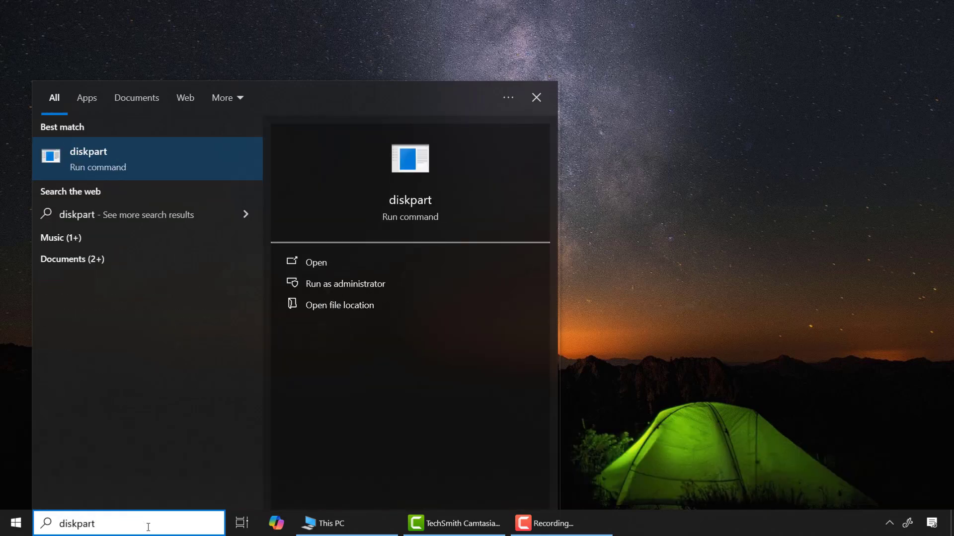
pyautogui.press('Return')
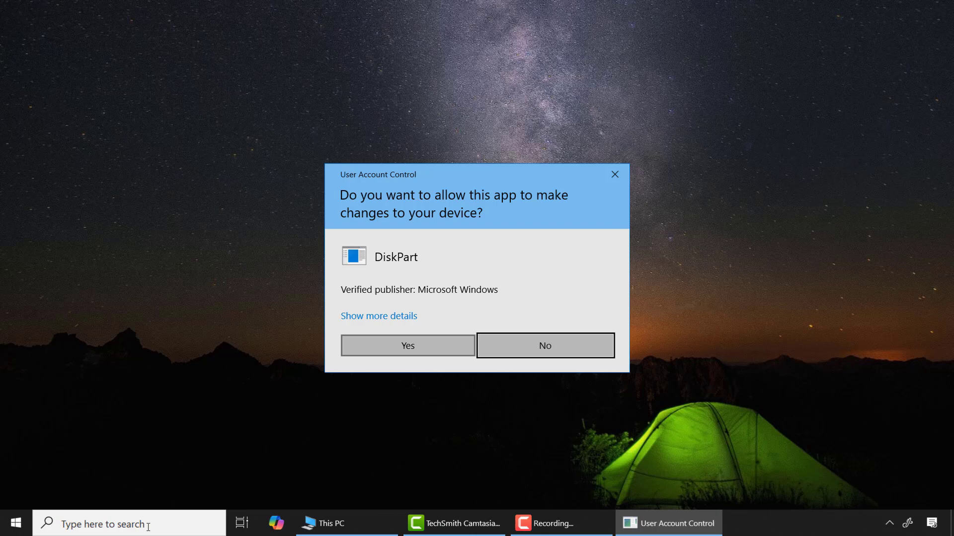
pyautogui.hotkey('alt', 'y')
pyautogui.click(615, 60)
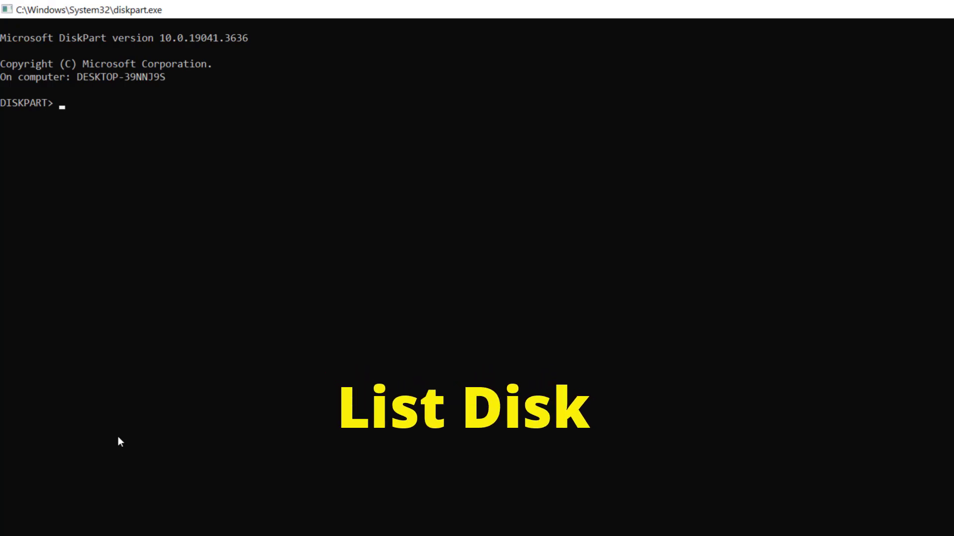
# - List the disks, select Disk 3 (3841 MB), and list its partitions, which shows none
pyautogui.write('list disk')
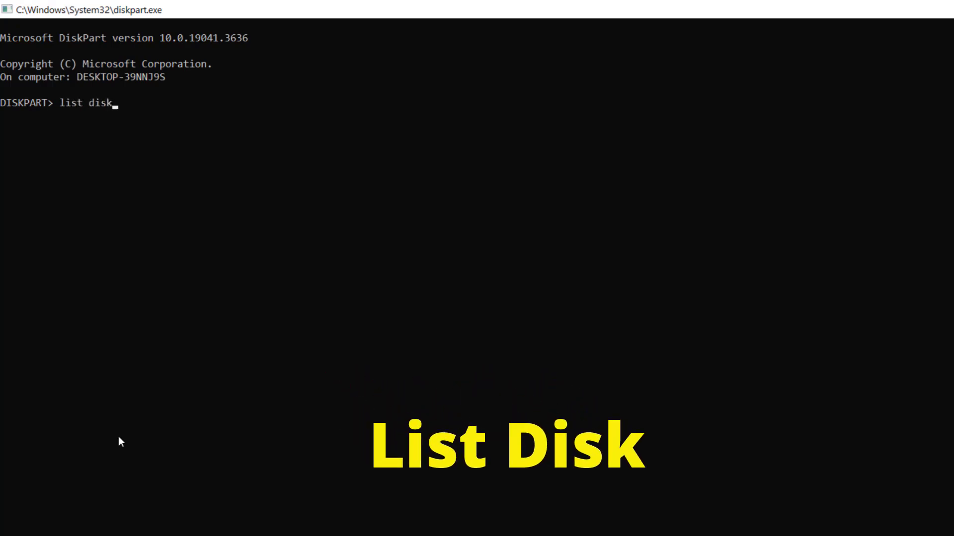
pyautogui.press('Return')
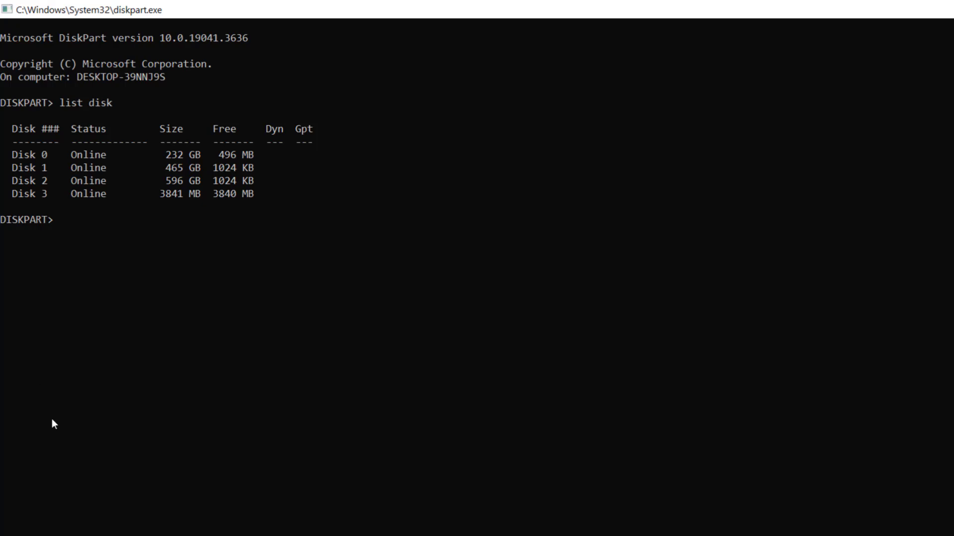
pyautogui.write('select disk 3')
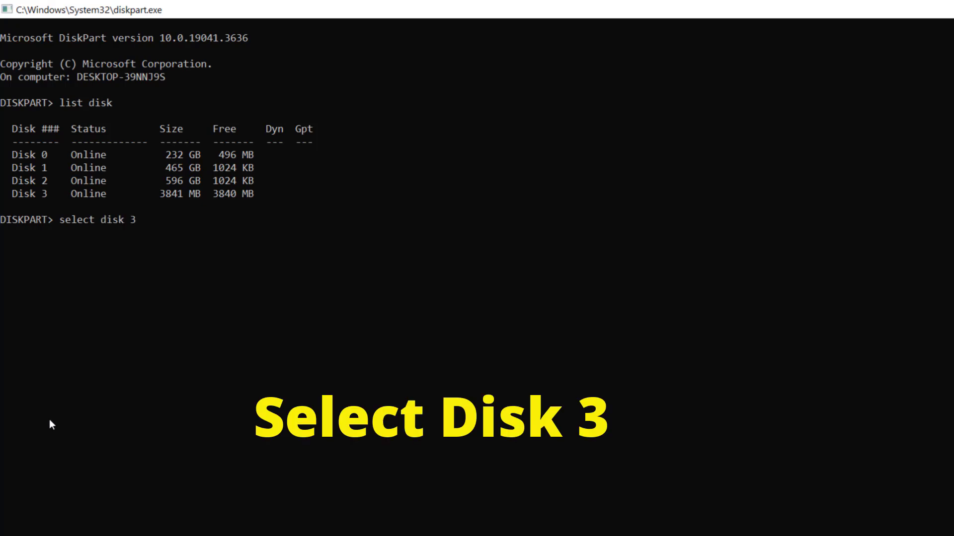
pyautogui.press('Return')
pyautogui.write('li')
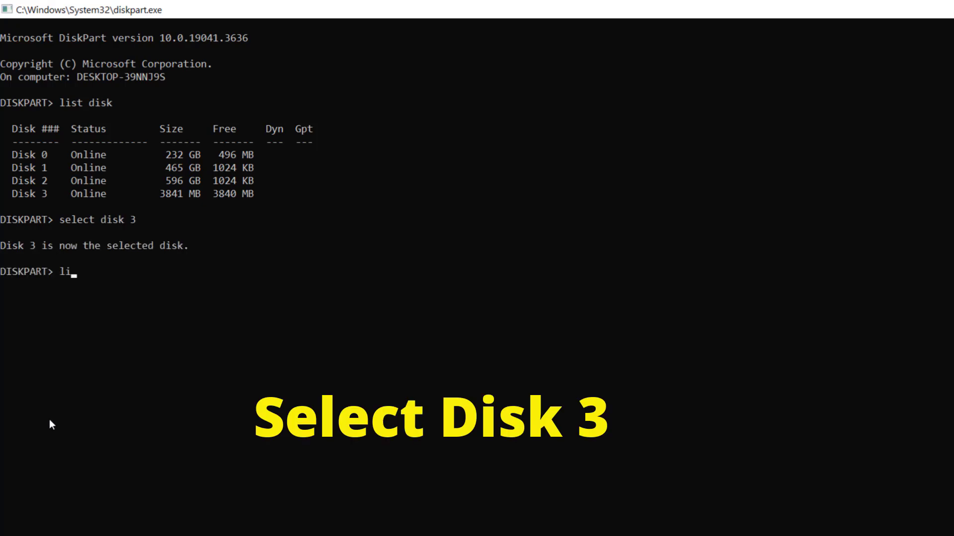
pyautogui.write('st partitio')
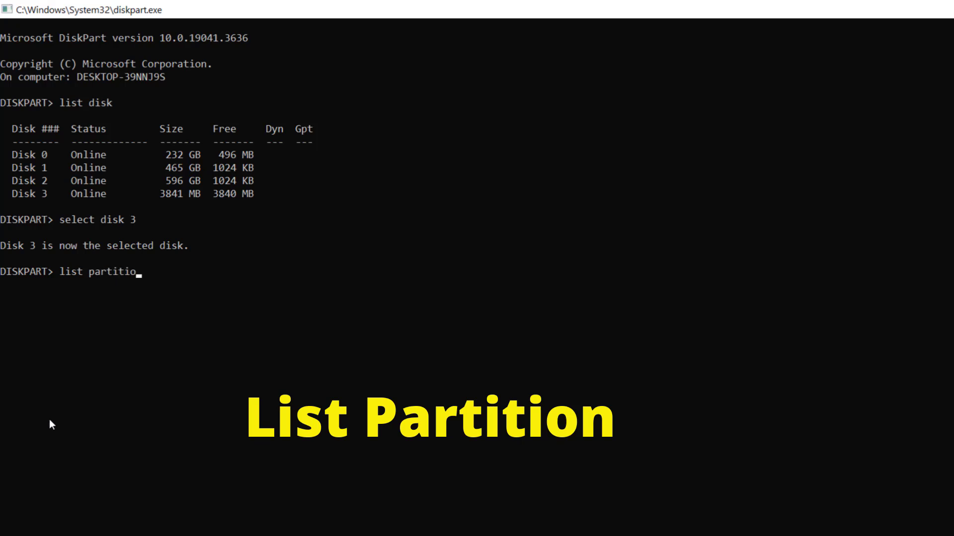
pyautogui.write('n')
pyautogui.press('Return')
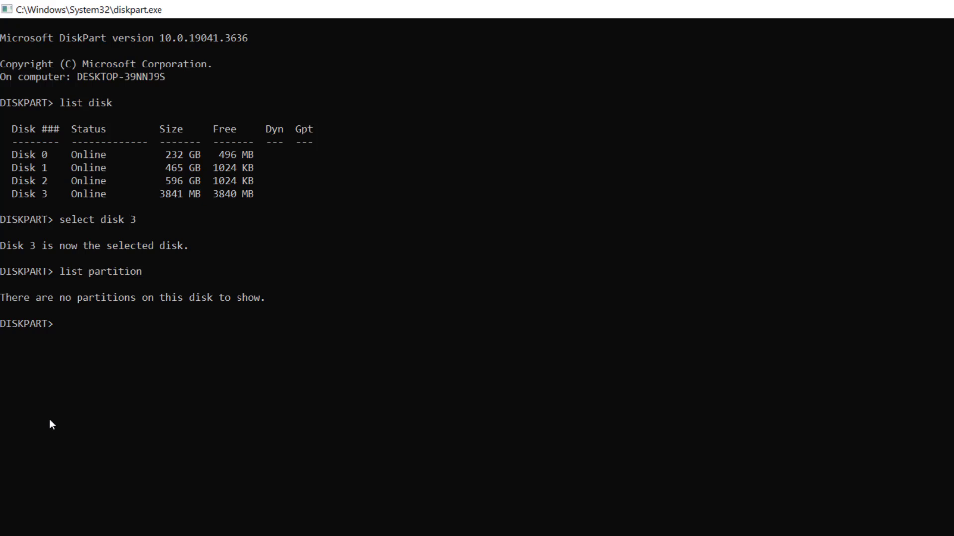
# - Create a primary partition on Disk 3 and attempt to format it with format fs=fat32
pyautogui.write('create partit')
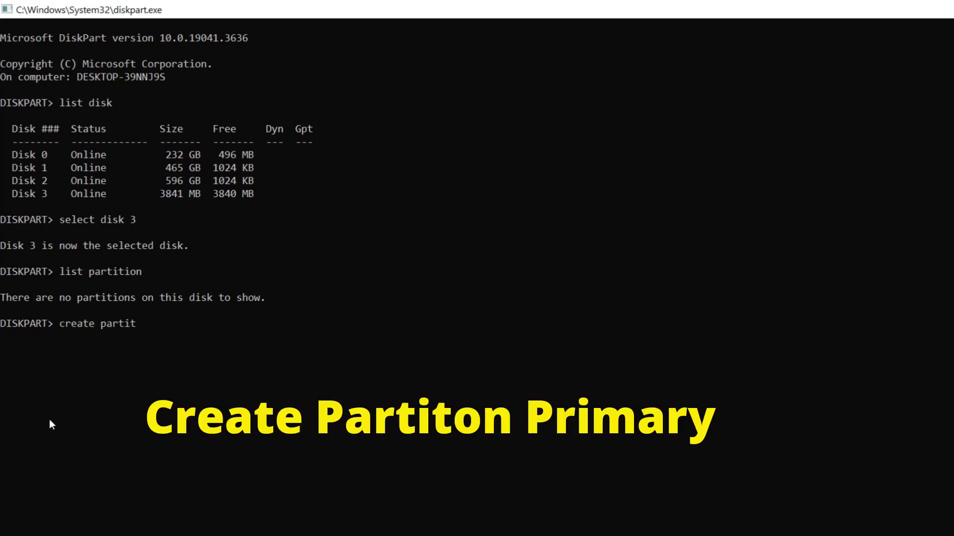
pyautogui.write('ion primary')
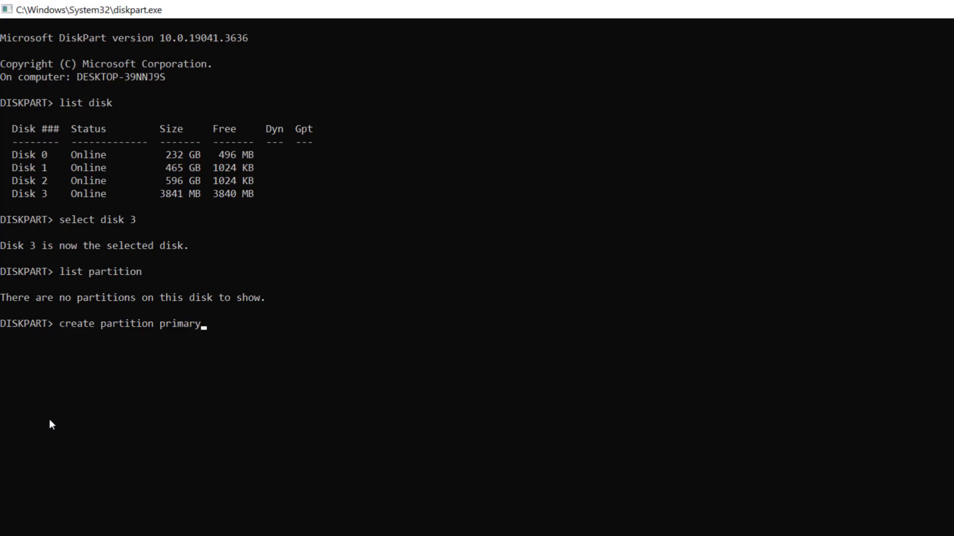
pyautogui.press('Return')
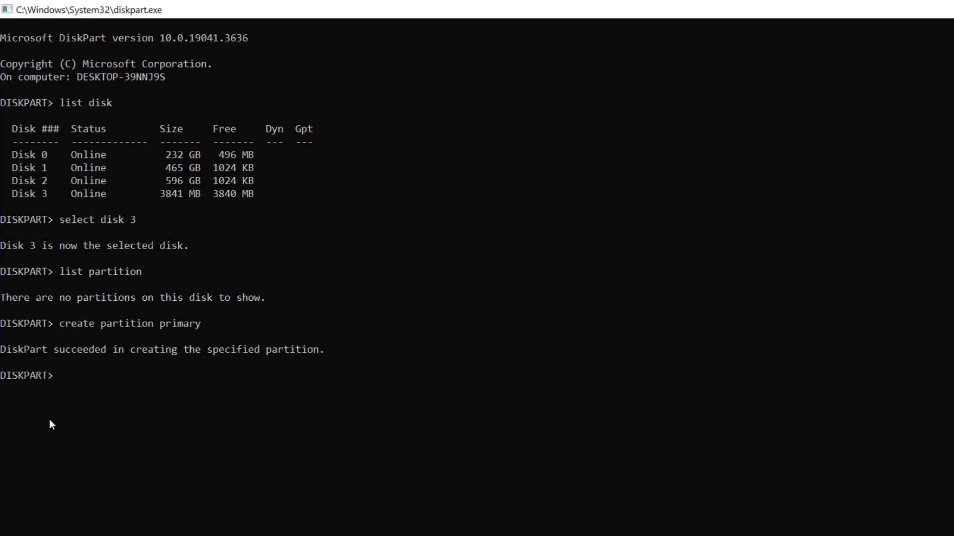
pyautogui.write('format')
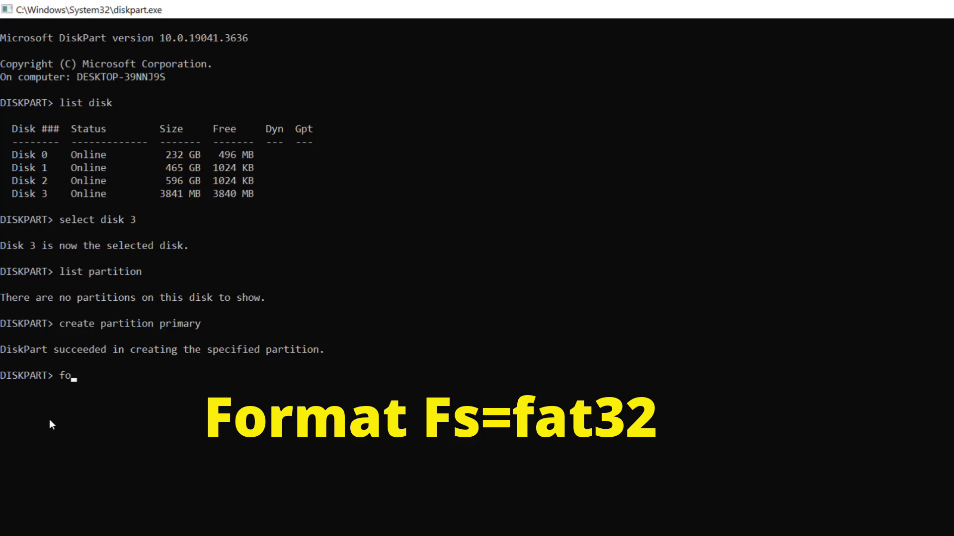
pyautogui.write(' fs=fat32')
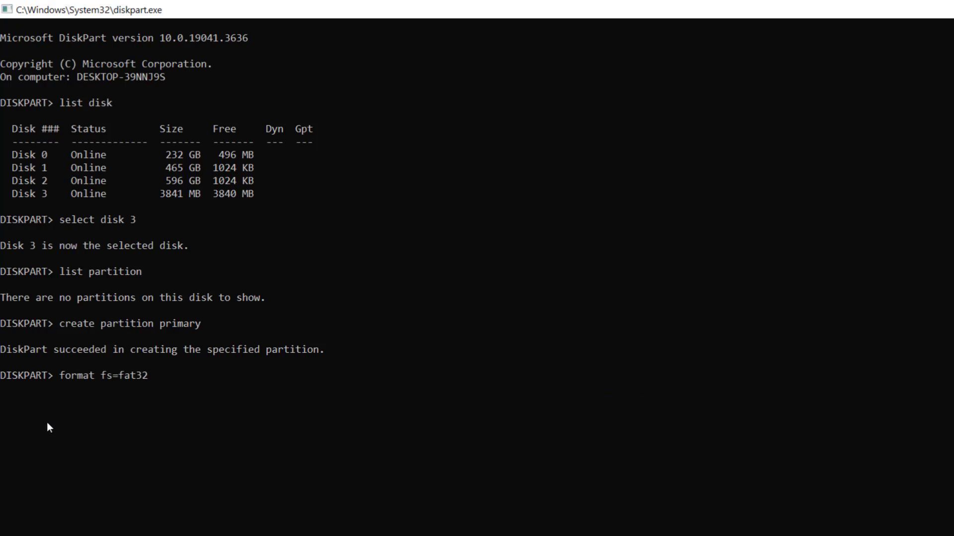
pyautogui.press('Return')
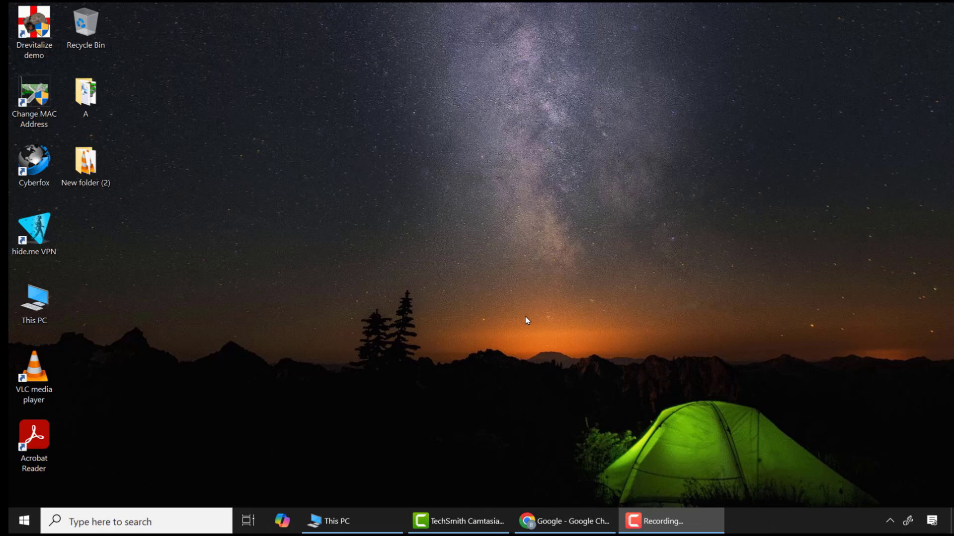
# - Search Google for 'drevitalize' in Chrome
pyautogui.click(564, 521)
pyautogui.click(426, 238)
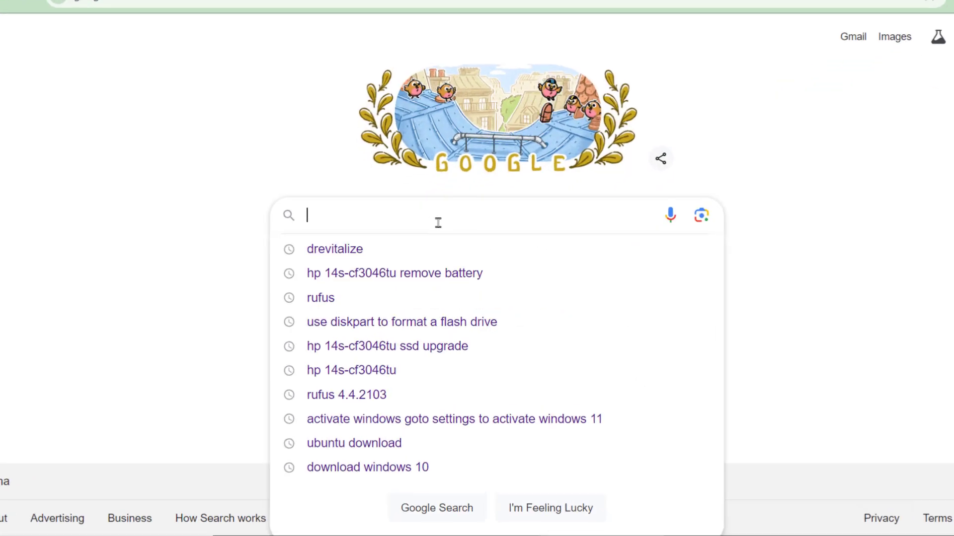
pyautogui.write('DREVITALIZWE')
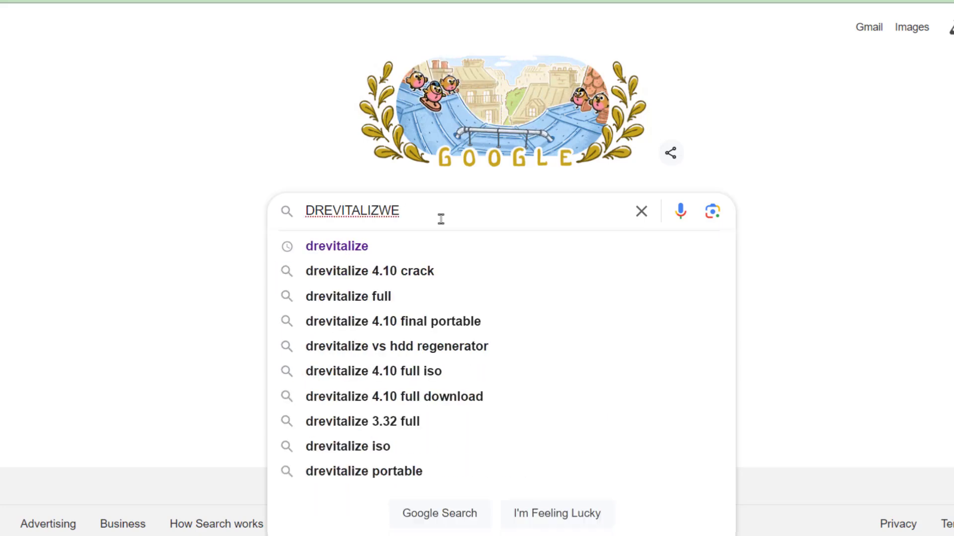
pyautogui.press('BackSpace')
pyautogui.press('BackSpace')
pyautogui.write('E')
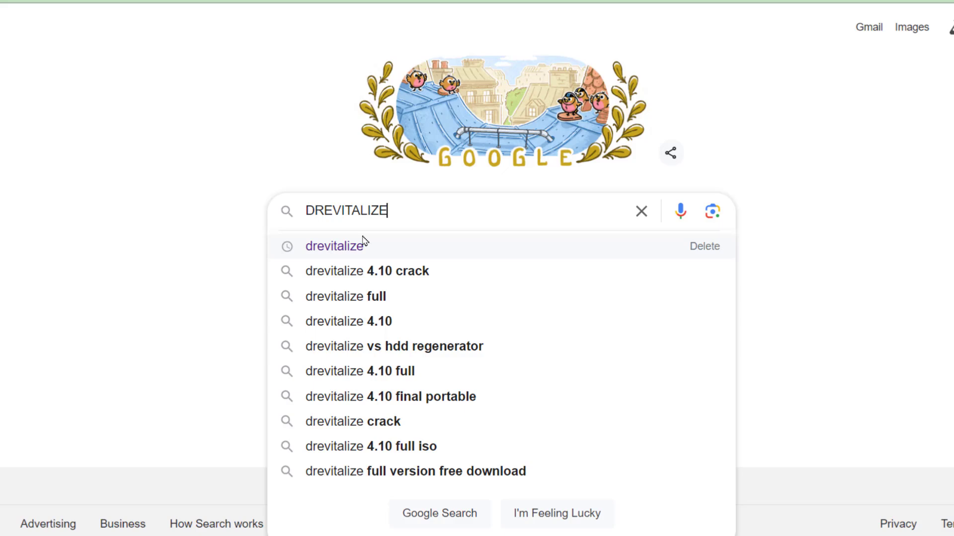
pyautogui.click(344, 247)
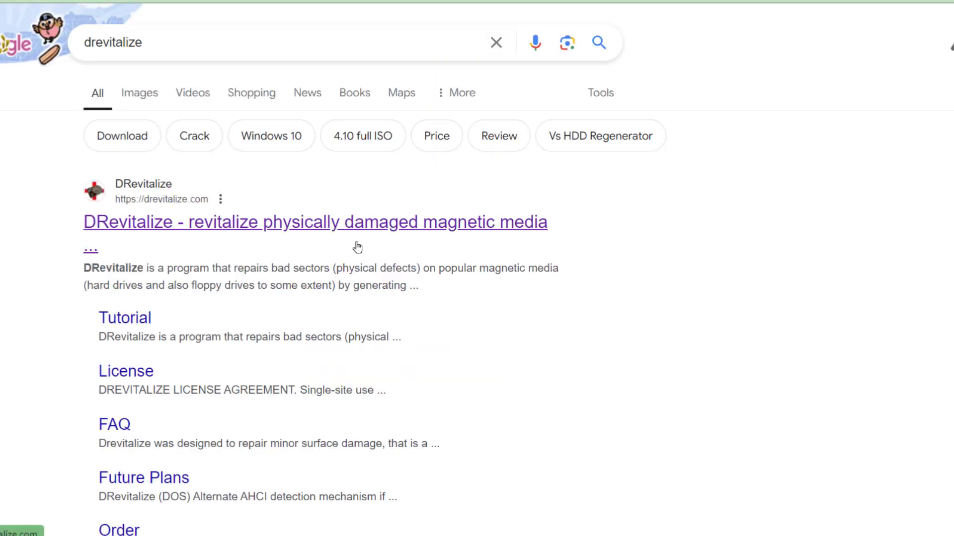
# - Download the DRevitalize 4.10 Windows and UEFI demo from drevitalize.com and launch the installer
pyautogui.click(308, 232)
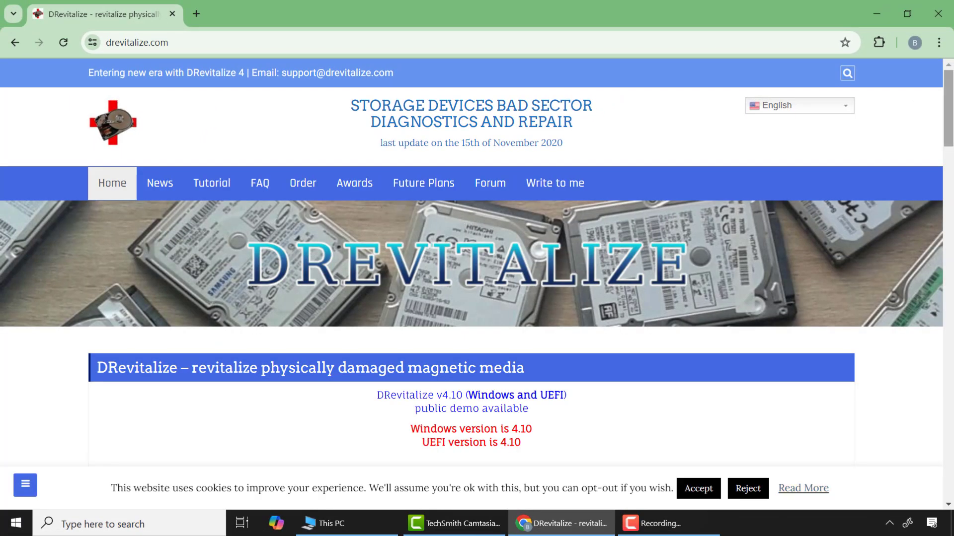
pyautogui.moveTo(948, 118); pyautogui.dragTo(949, 261)
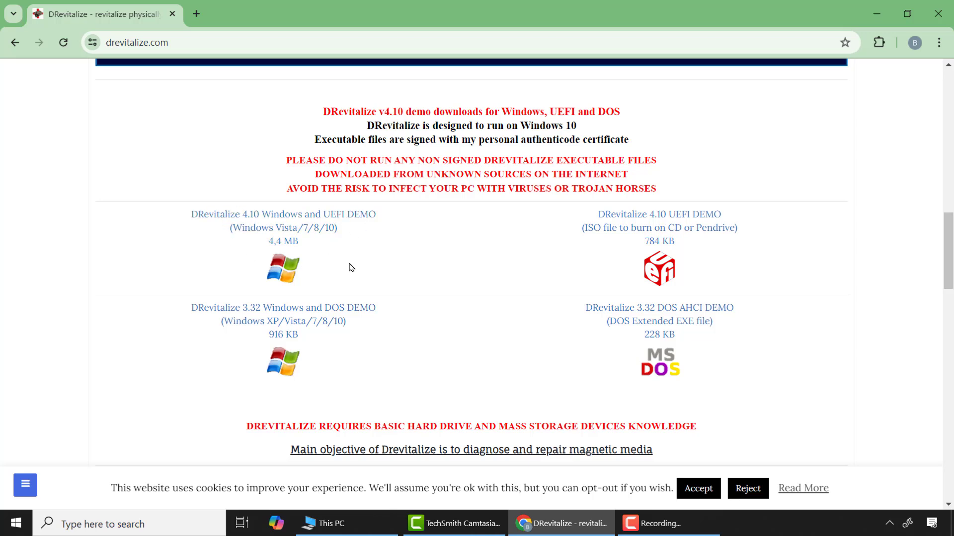
pyautogui.click(284, 234)
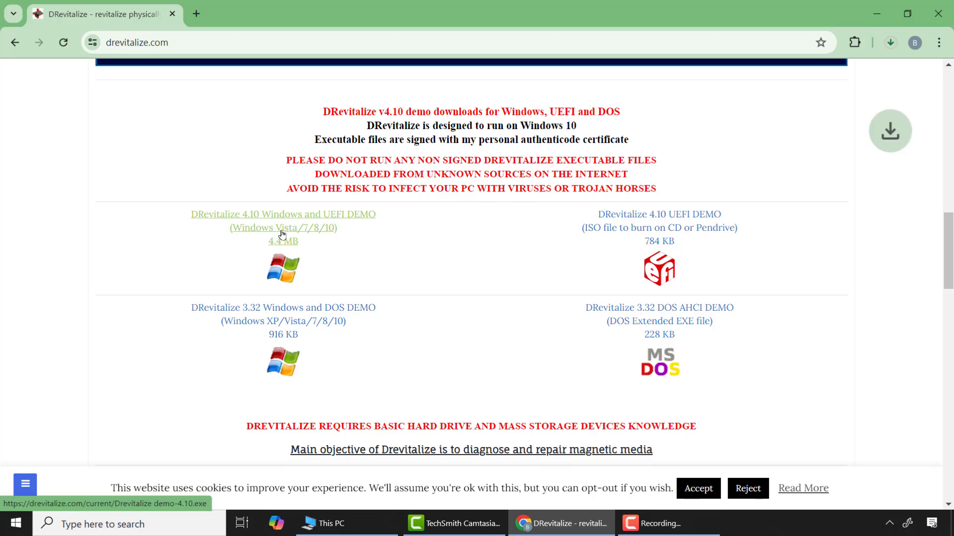
pyautogui.click(888, 49)
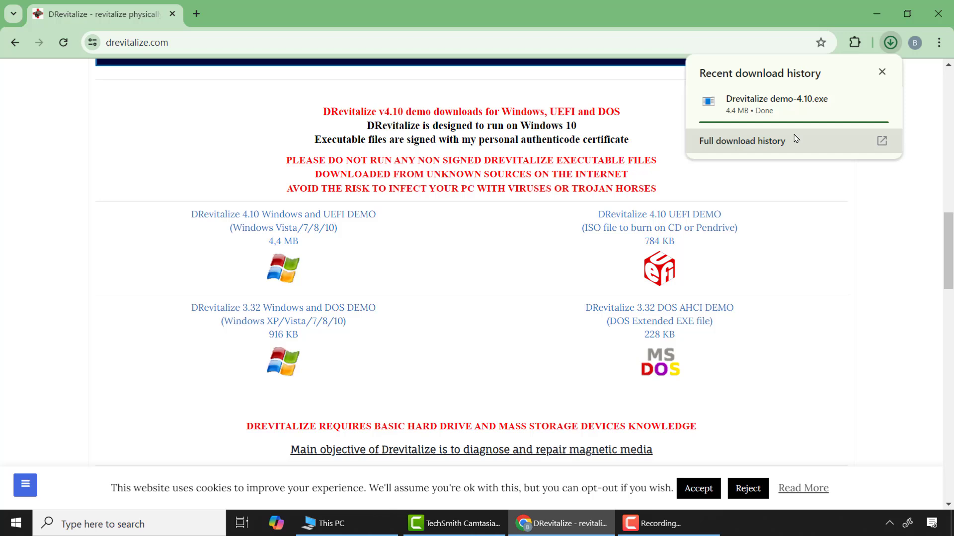
pyautogui.click(757, 109)
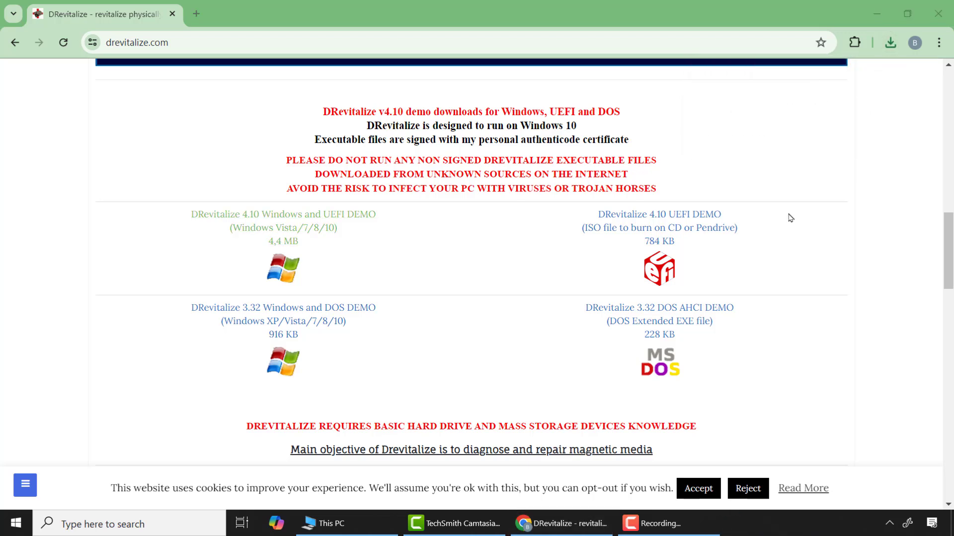
# - Run the DRevitalize setup in English, keeping the desktop shortcut, and install it
pyautogui.click(417, 352)
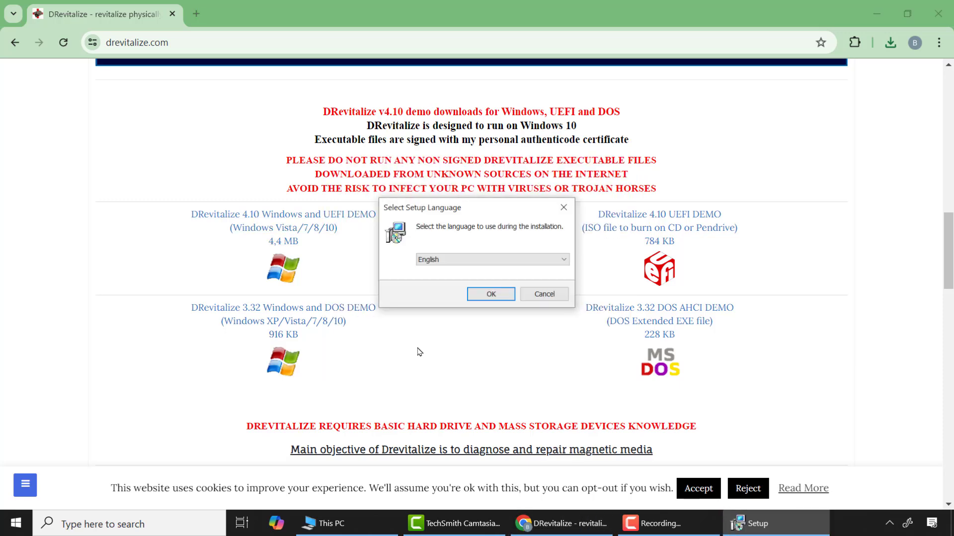
pyautogui.click(494, 295)
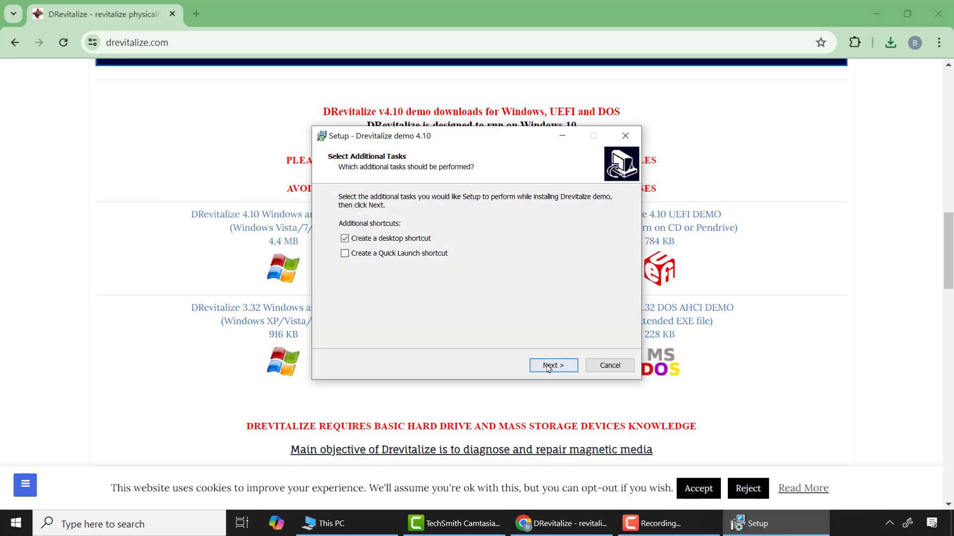
pyautogui.click(548, 367)
pyautogui.click(549, 366)
pyautogui.click(551, 366)
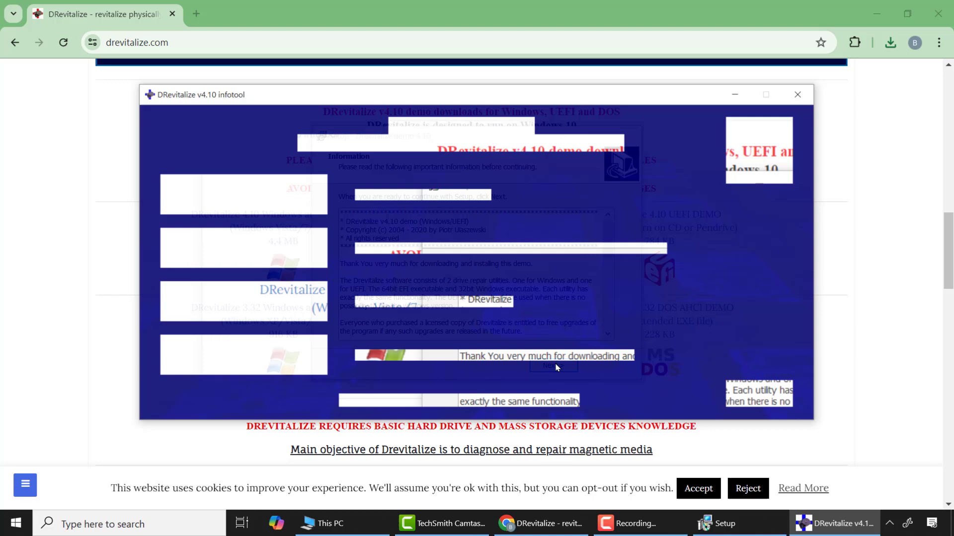
pyautogui.click(877, 14)
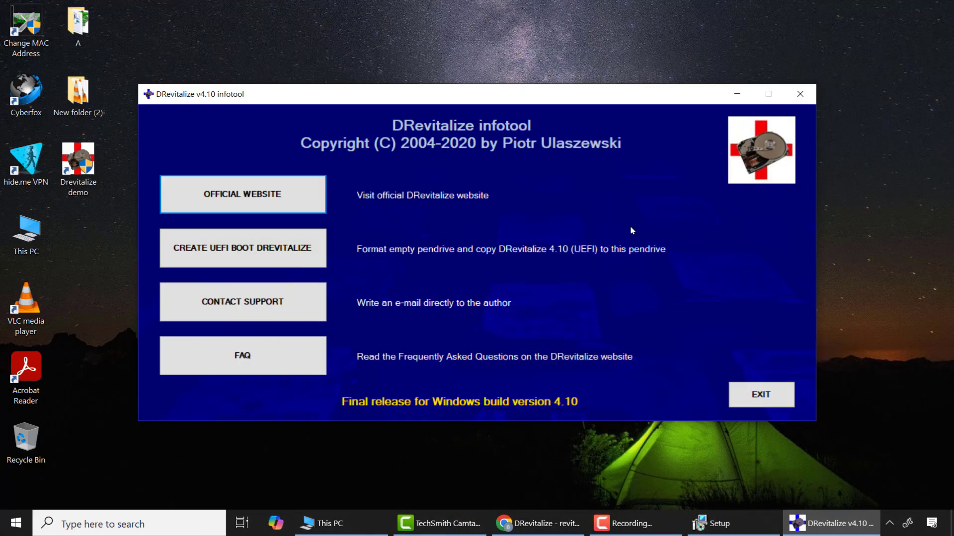
# - Close the infotool, finish setup, and start the Drevitalize demo from the desktop with administrator rights
pyautogui.click(758, 396)
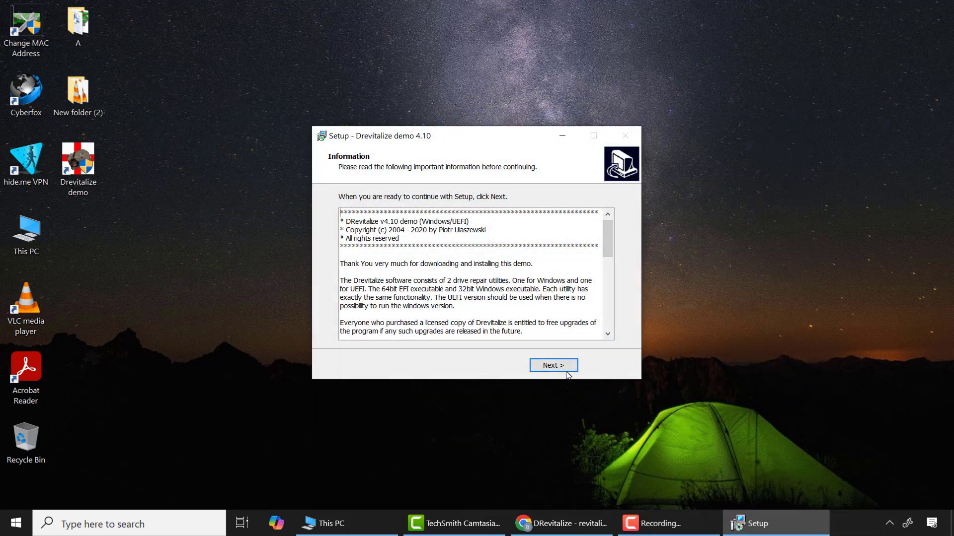
pyautogui.click(568, 372)
pyautogui.click(557, 366)
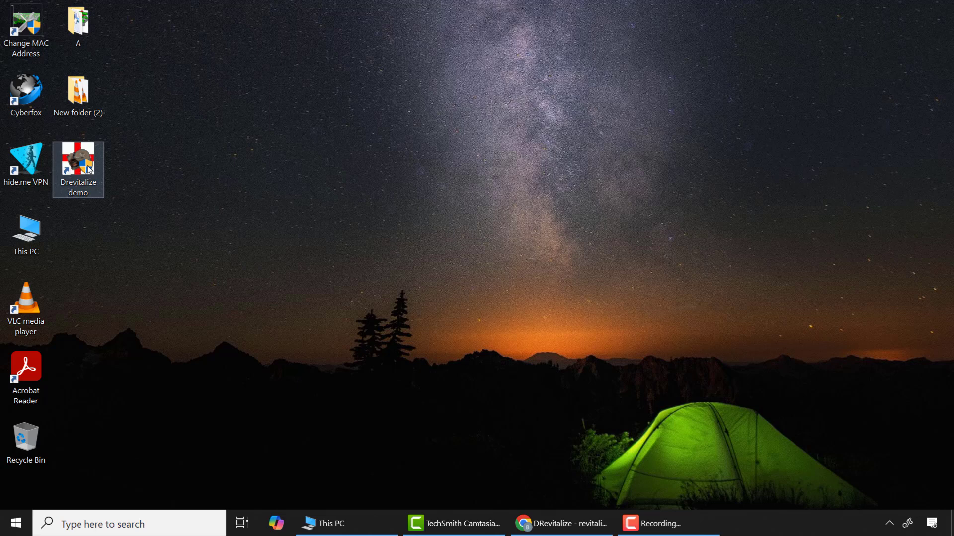
pyautogui.doubleClick(90, 170)
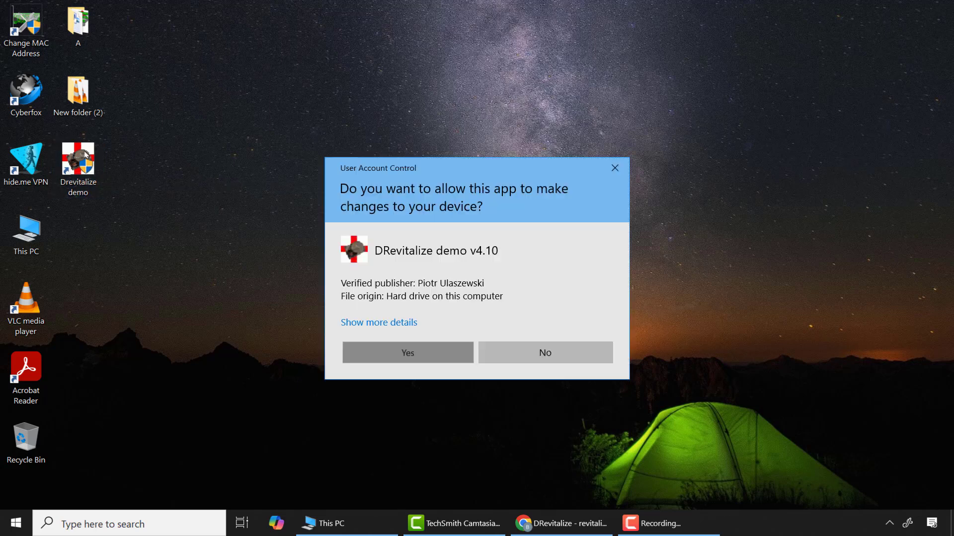
pyautogui.click(410, 354)
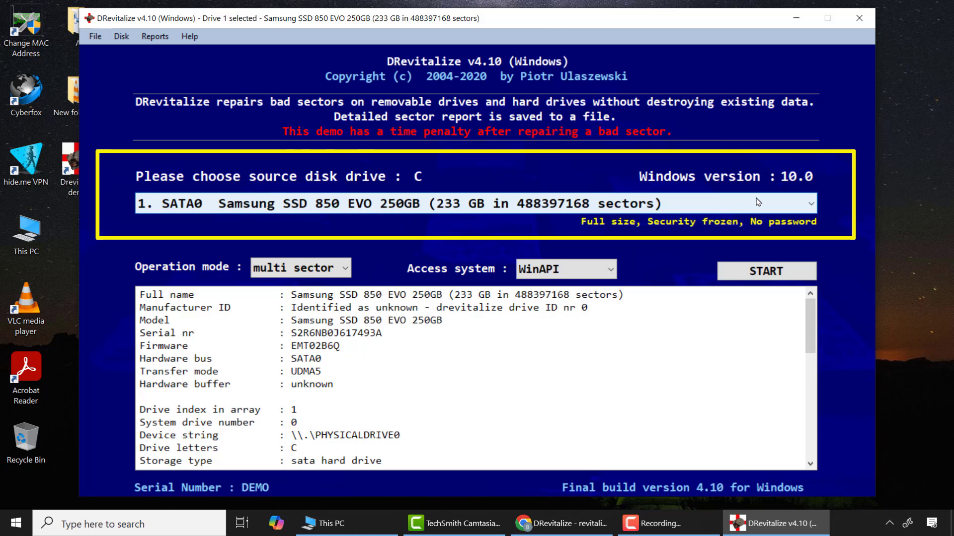
# - Select 4. USB0 Generic STORAGE DEVICE (4 GB) as the source drive and press START
pyautogui.click(813, 209)
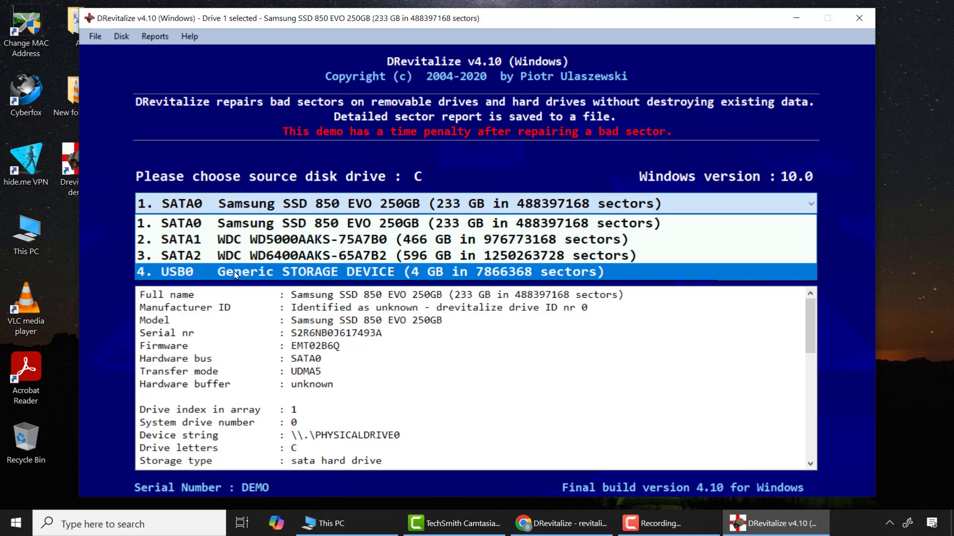
pyautogui.click(443, 272)
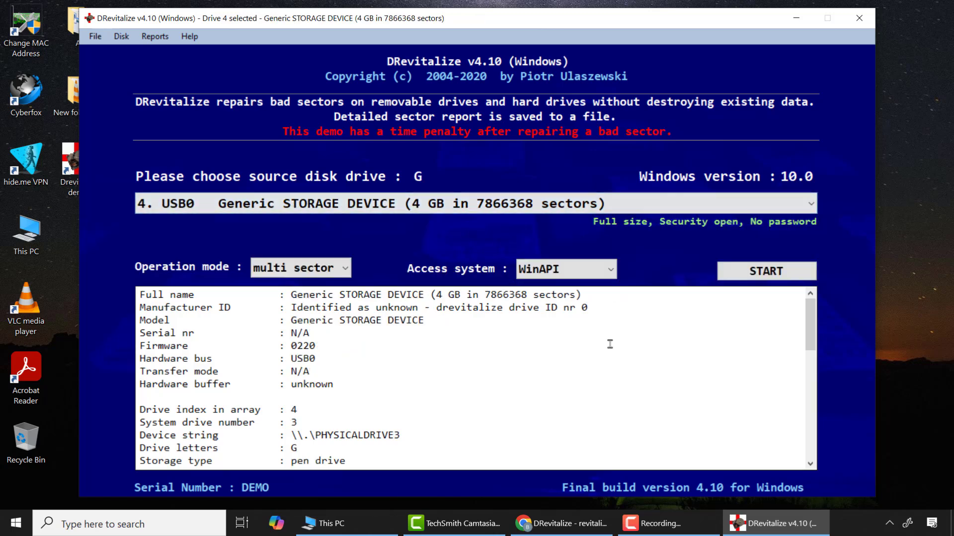
pyautogui.click(755, 272)
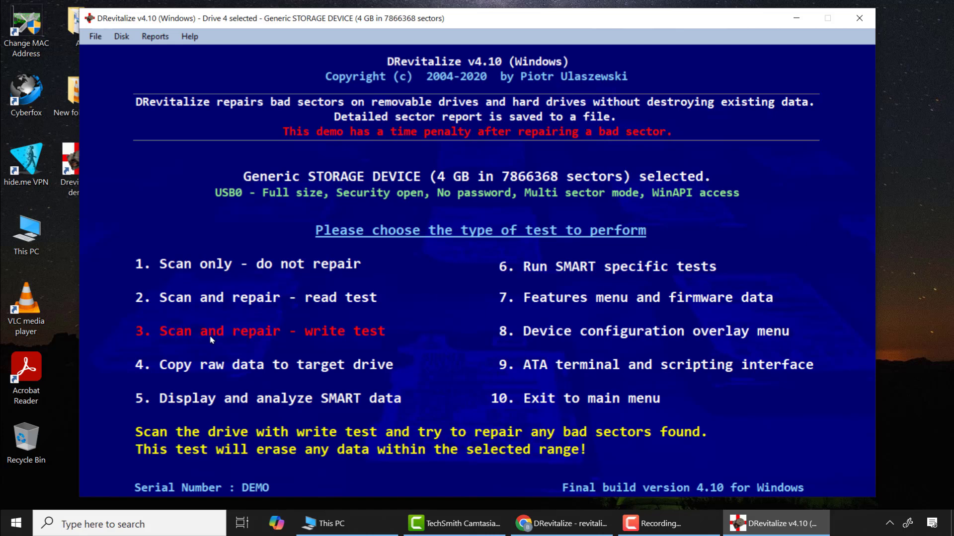
# - Run '3. Scan and repair - write test' over all 7866368 sectors, confirming the data erase
pyautogui.click(247, 333)
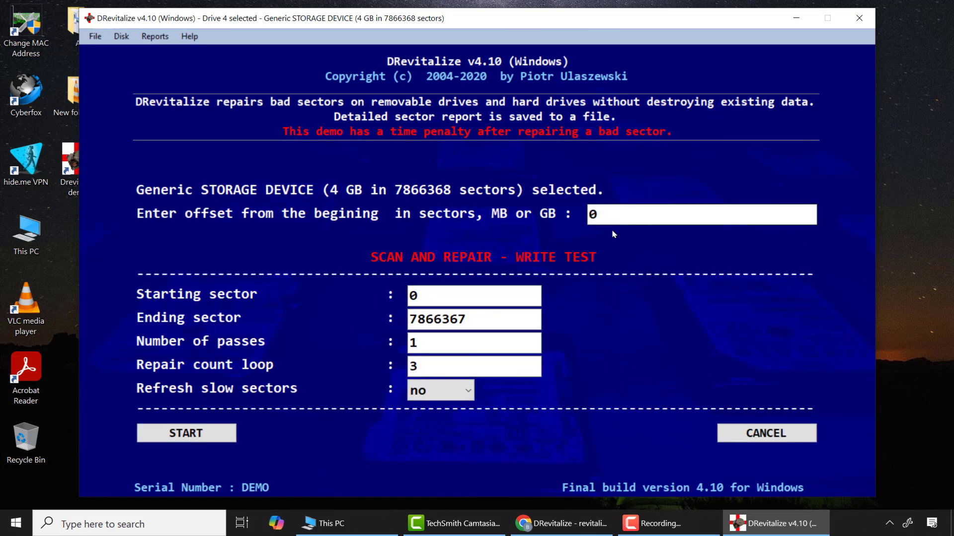
pyautogui.click(189, 434)
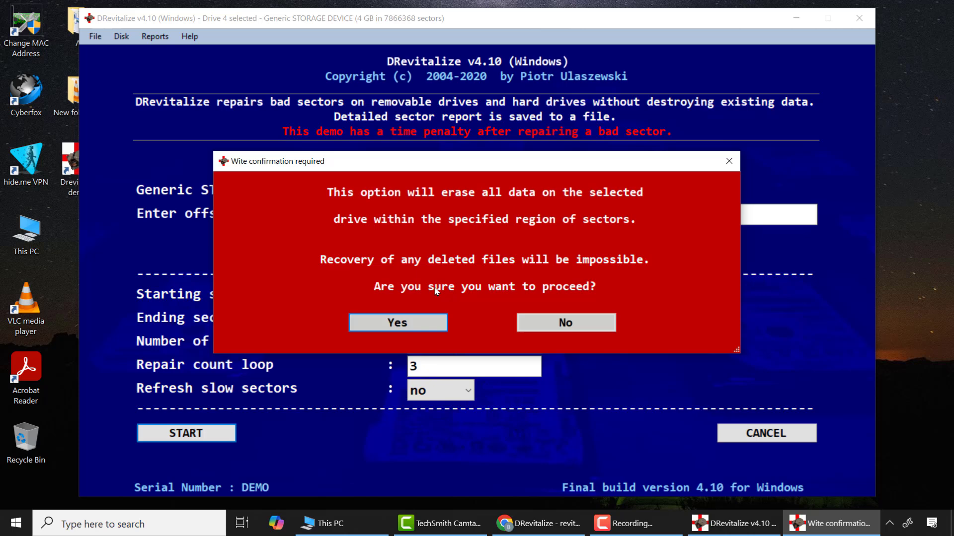
pyautogui.click(397, 324)
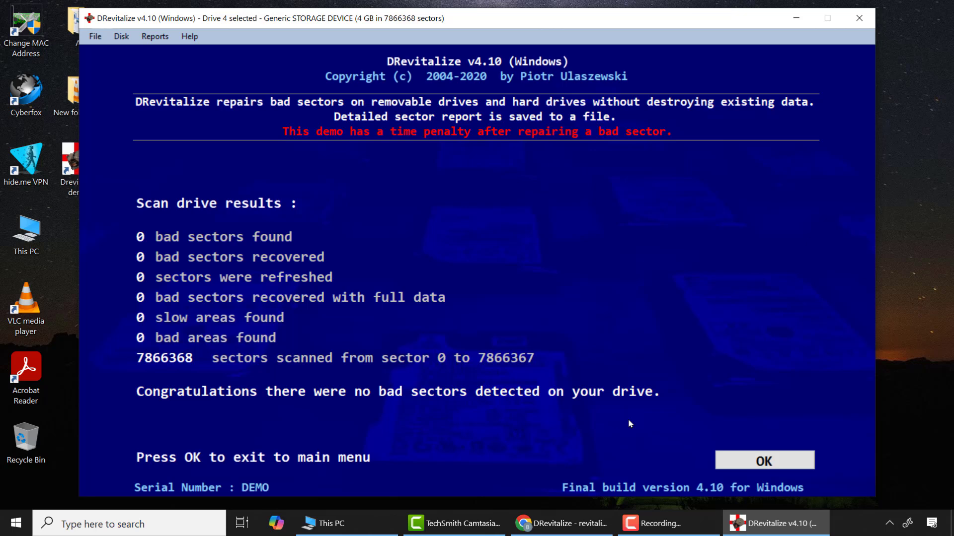
# - Close DRevitalize and quick-format USB Drive (G:) as FAT32 from File Explorer
pyautogui.click(753, 463)
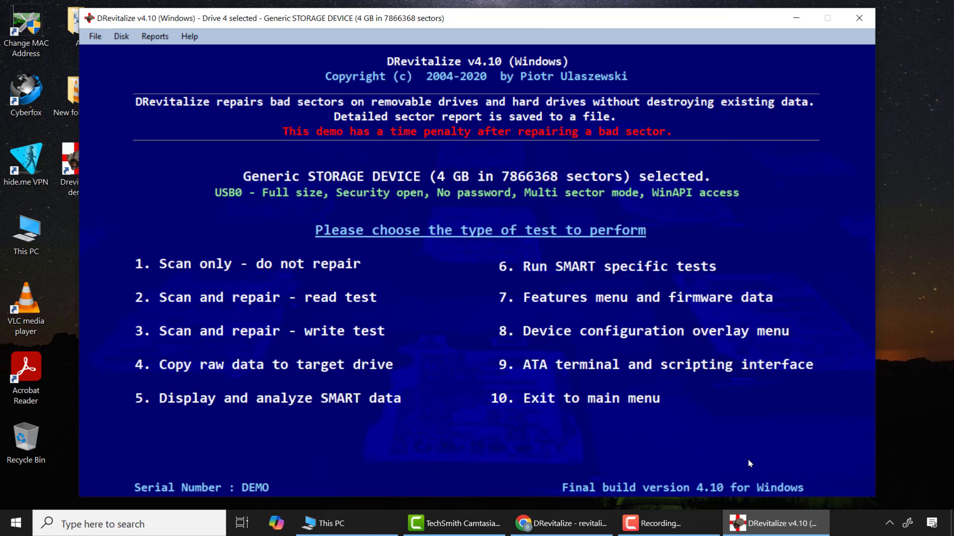
pyautogui.click(847, 24)
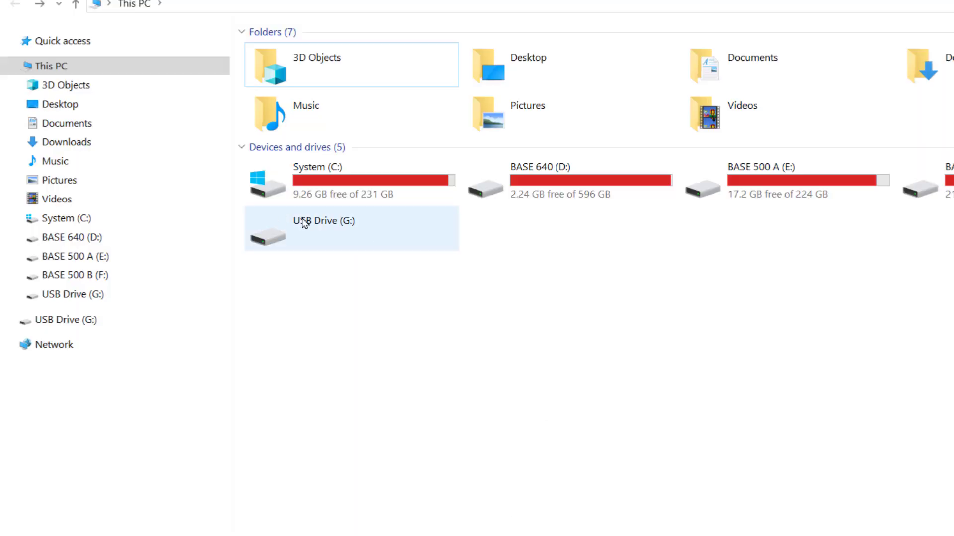
pyautogui.doubleClick(317, 226)
pyautogui.rightClick(317, 224)
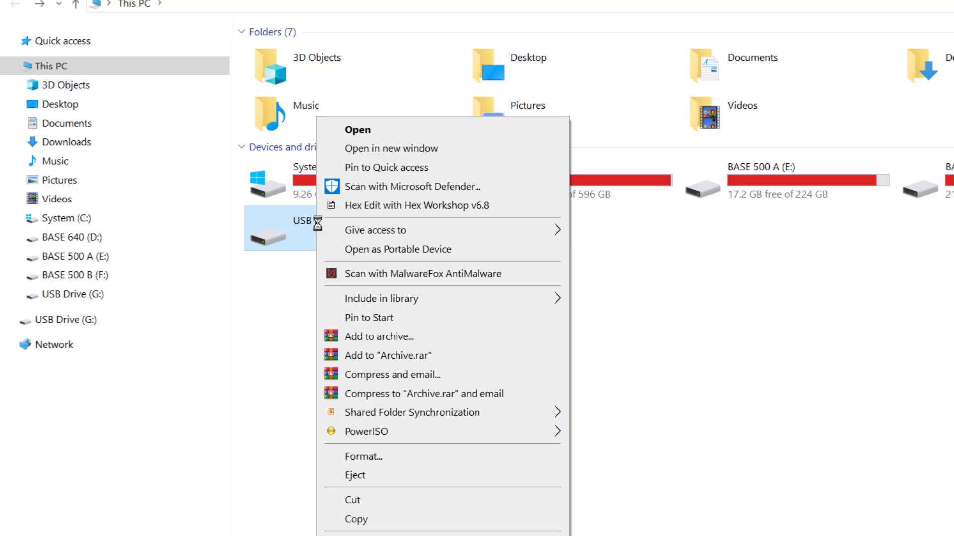
pyautogui.click(363, 457)
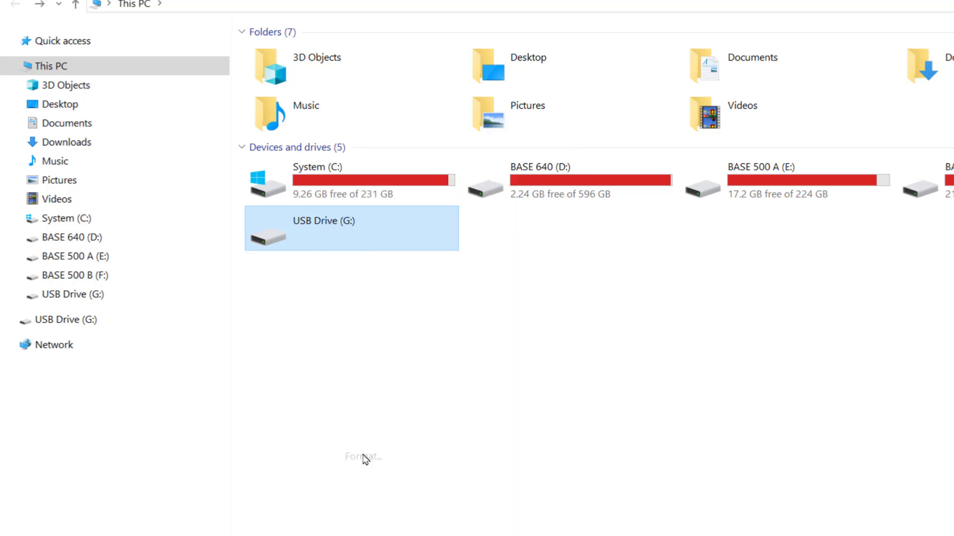
pyautogui.moveTo(175, 127); pyautogui.dragTo(616, 149)
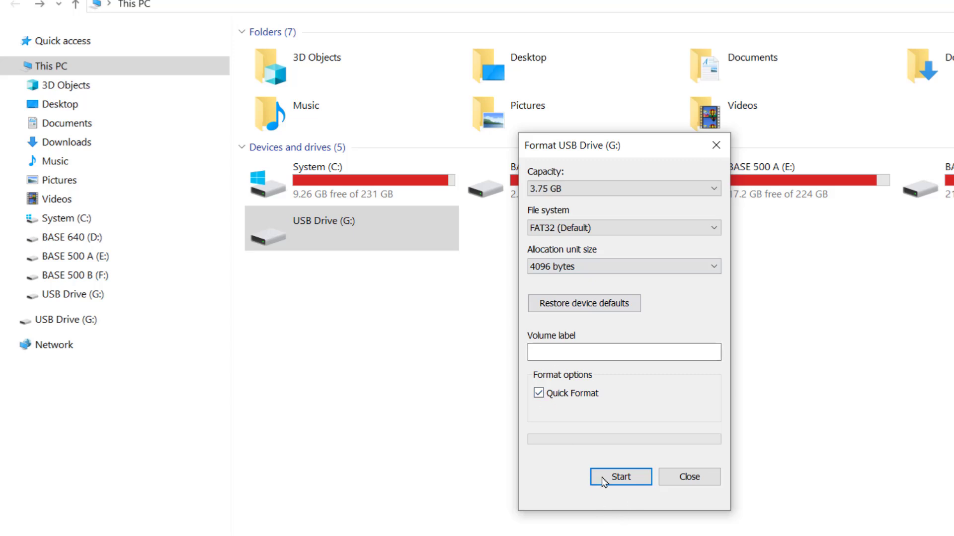
pyautogui.click(618, 477)
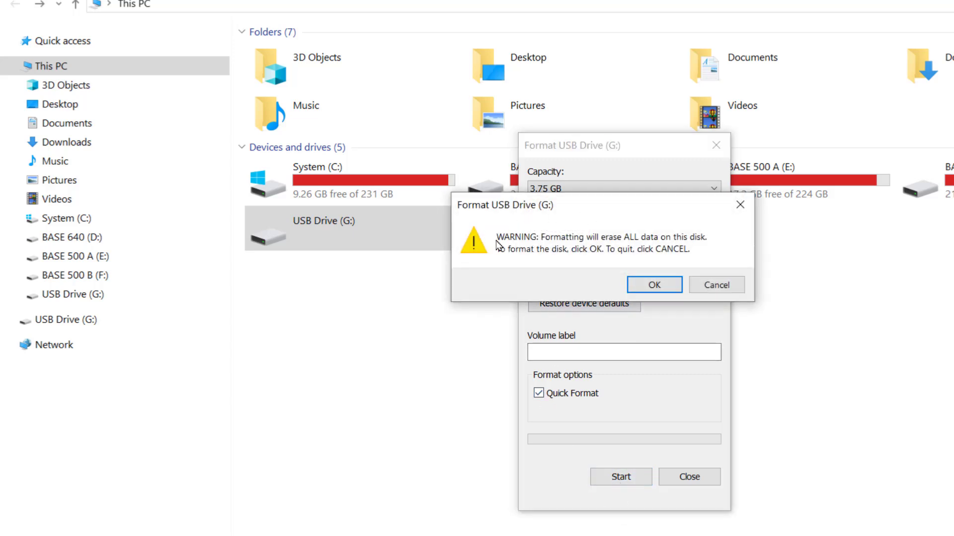
pyautogui.click(654, 285)
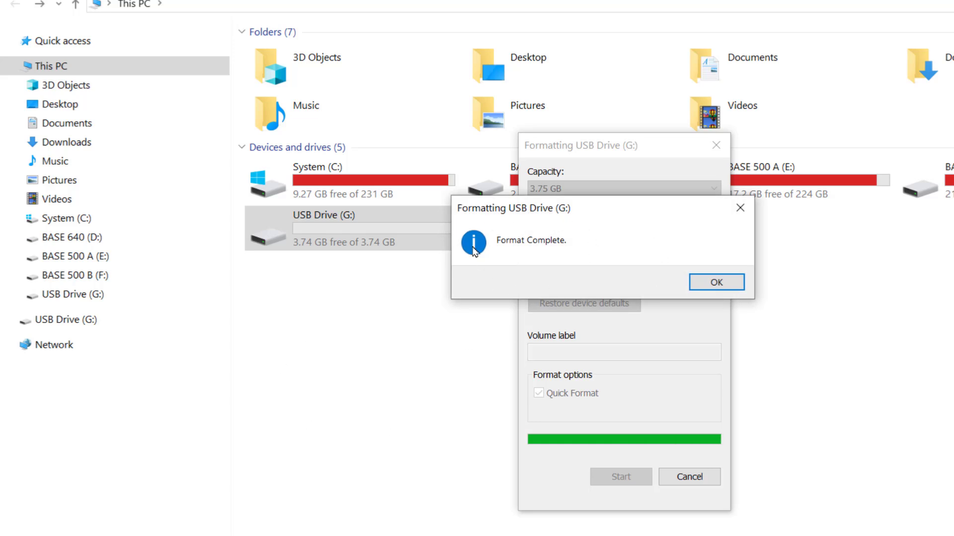
# - Dismiss Format Complete, close the Format dialog, and open USB Drive (G:) to check it's empty
pyautogui.click(717, 282)
pyautogui.click(690, 477)
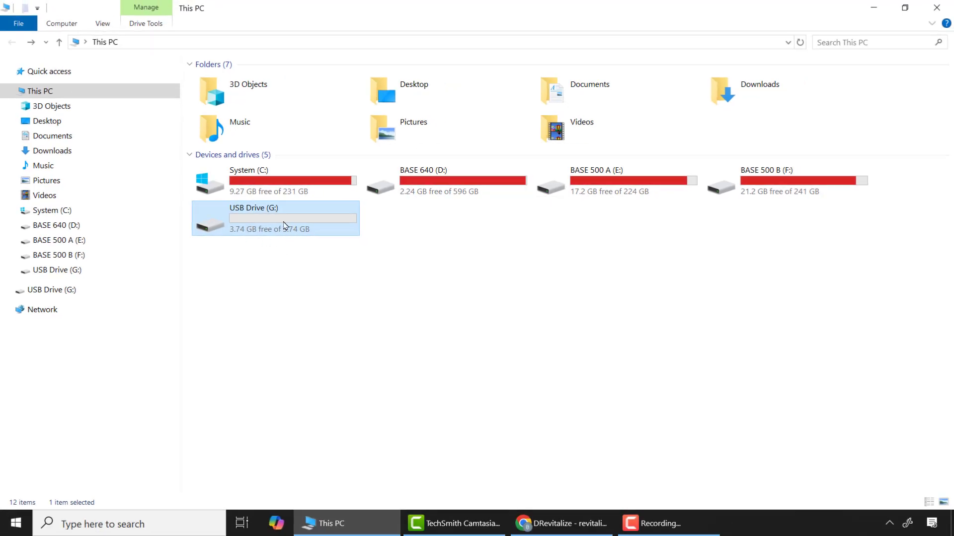
pyautogui.doubleClick(272, 225)
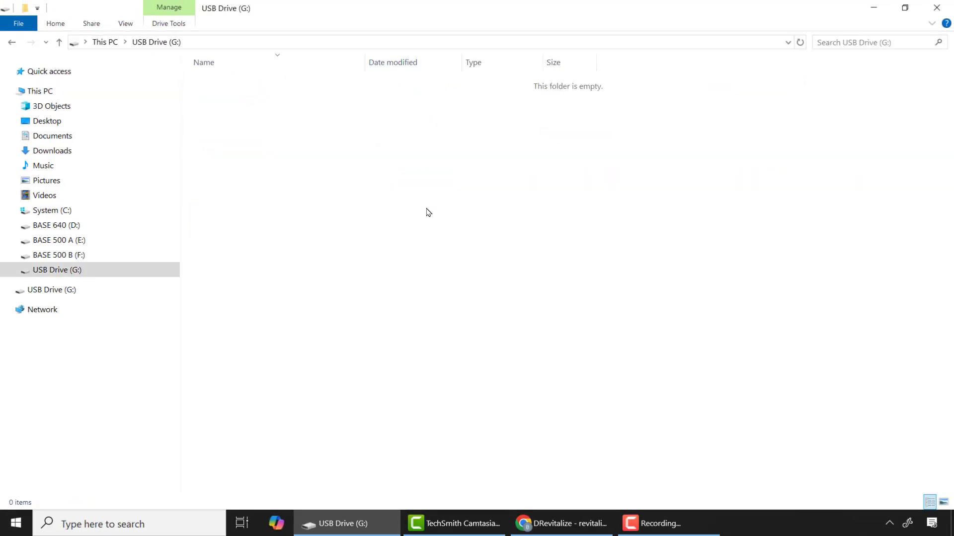
pyautogui.rightClick(489, 174)
# - Run the scan-and-repair read test on the 4 GB drive, then stop it with Esc at 17541 bad sectors
pyautogui.click(532, 368)
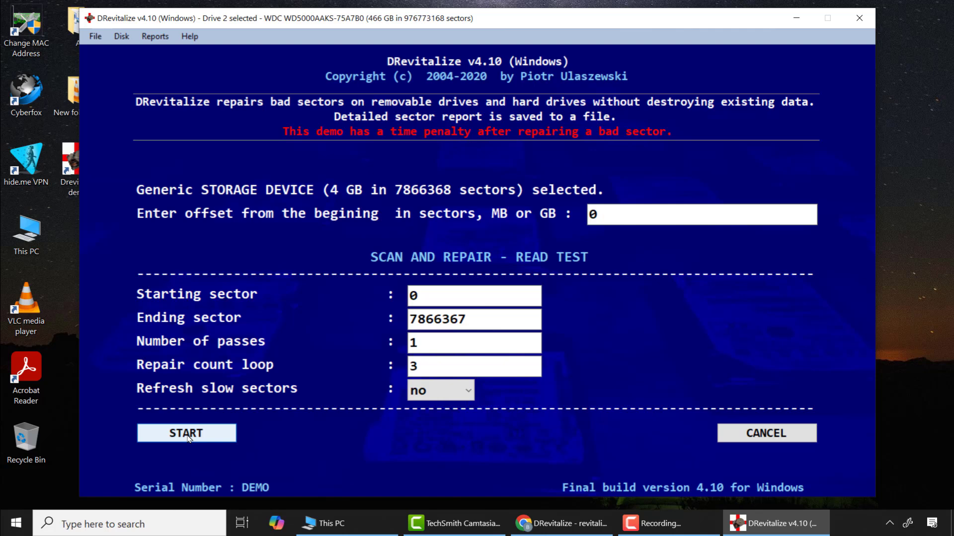
pyautogui.click(186, 435)
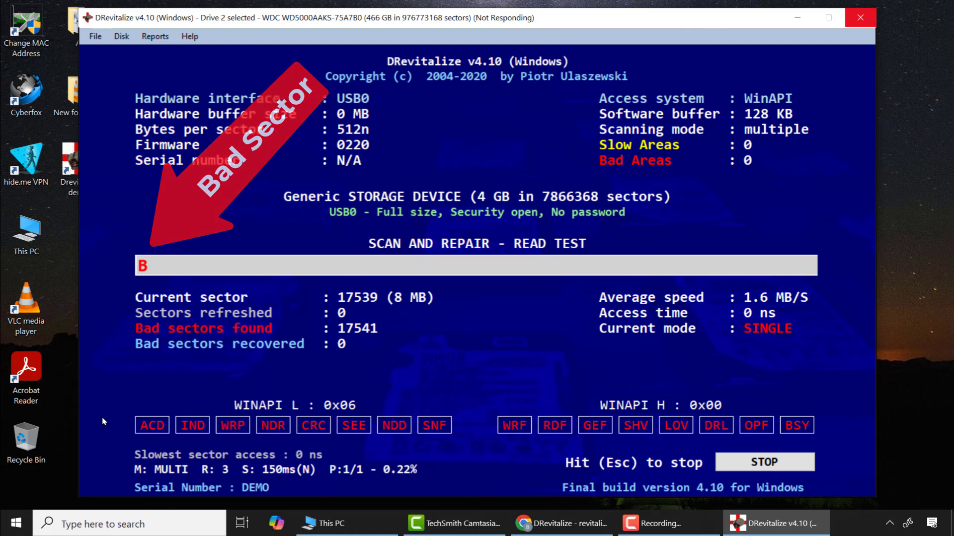
pyautogui.press('Escape')
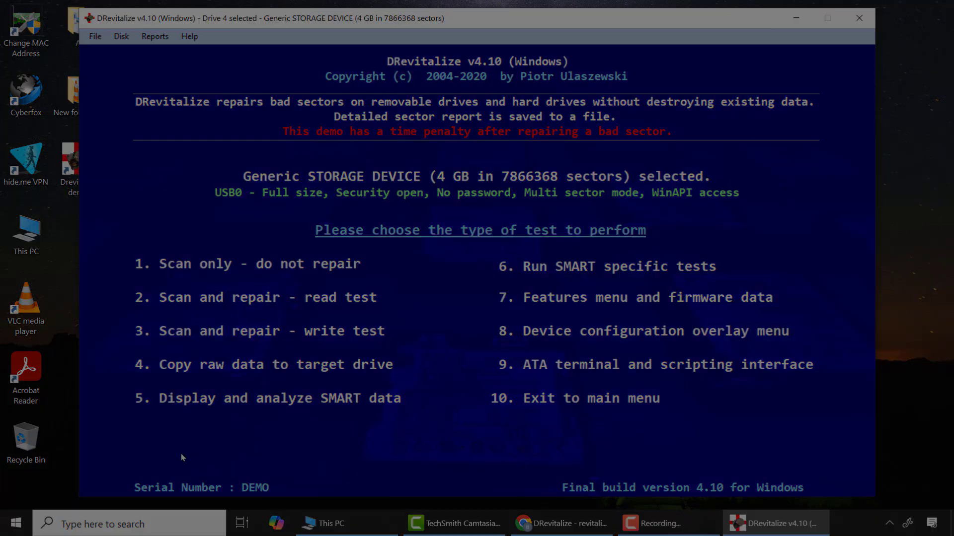
# - Pick test 3 in DRevitalize, then search Google for 'diskgenius' in Chrome
pyautogui.press('3')
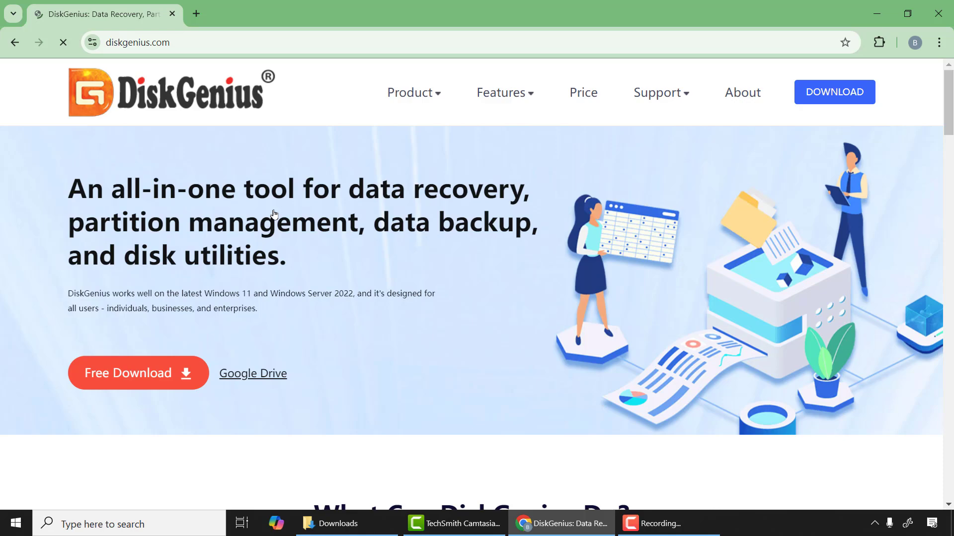
pyautogui.hotkey('alt', 'Left')
pyautogui.click(341, 232)
pyautogui.write('di')
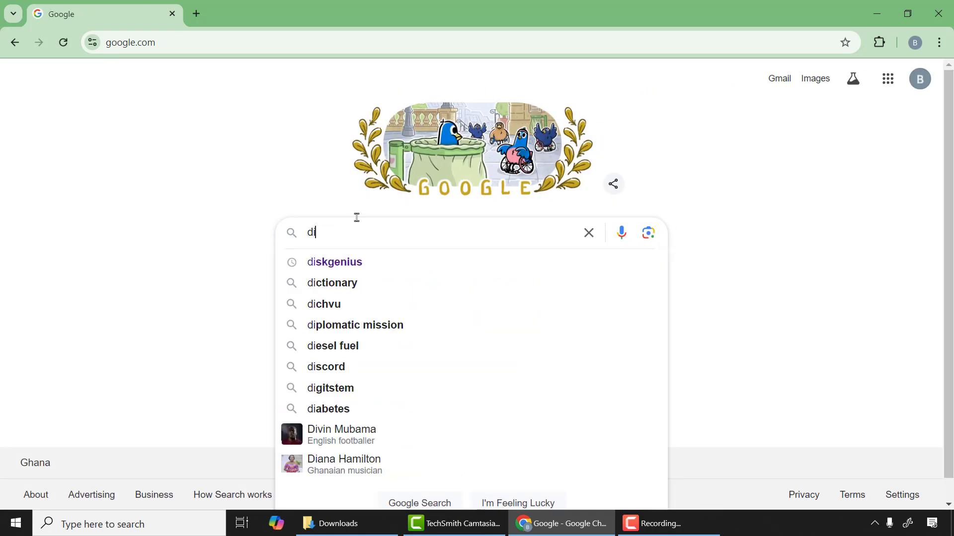
pyautogui.write('skgenius')
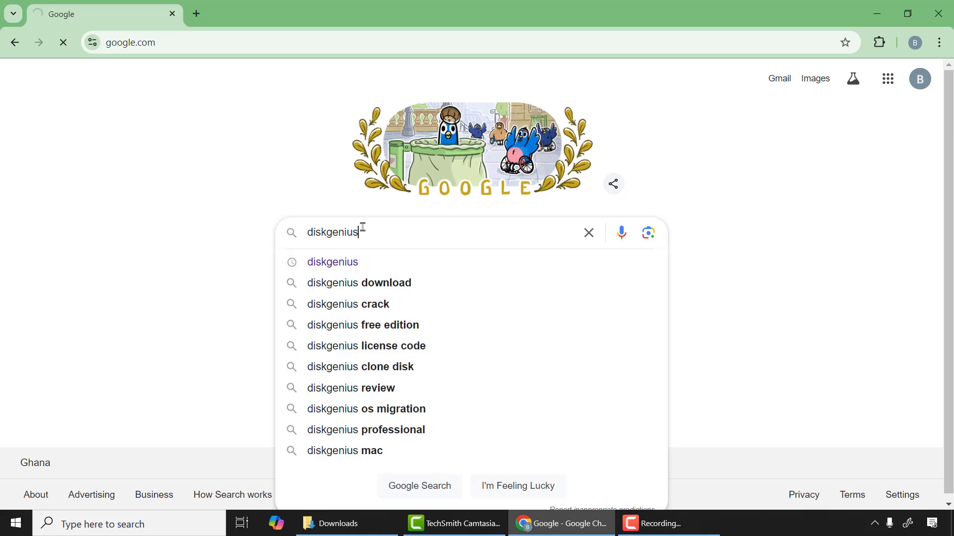
pyautogui.press('Return')
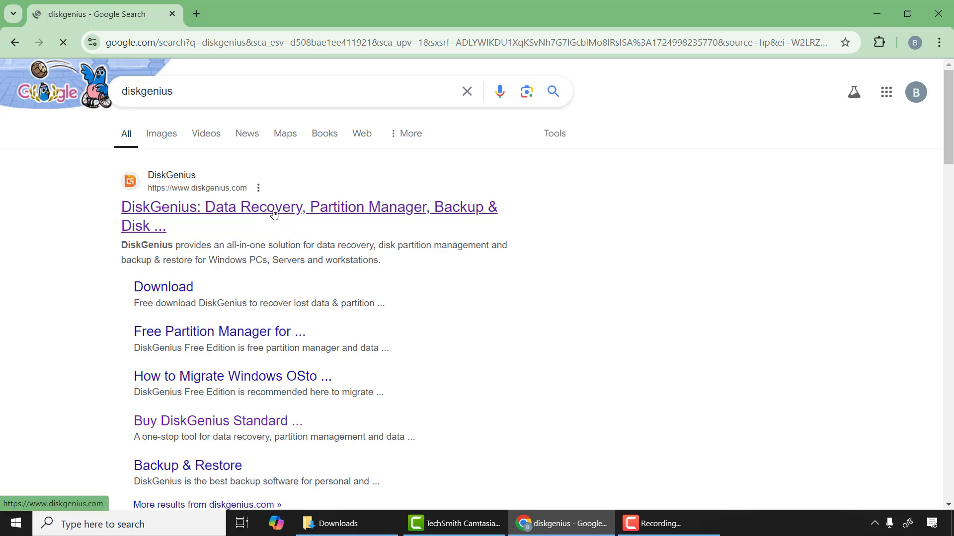
# - Download the free DiskGenius installer from diskgenius.com, then minimize Chrome
pyautogui.click(273, 214)
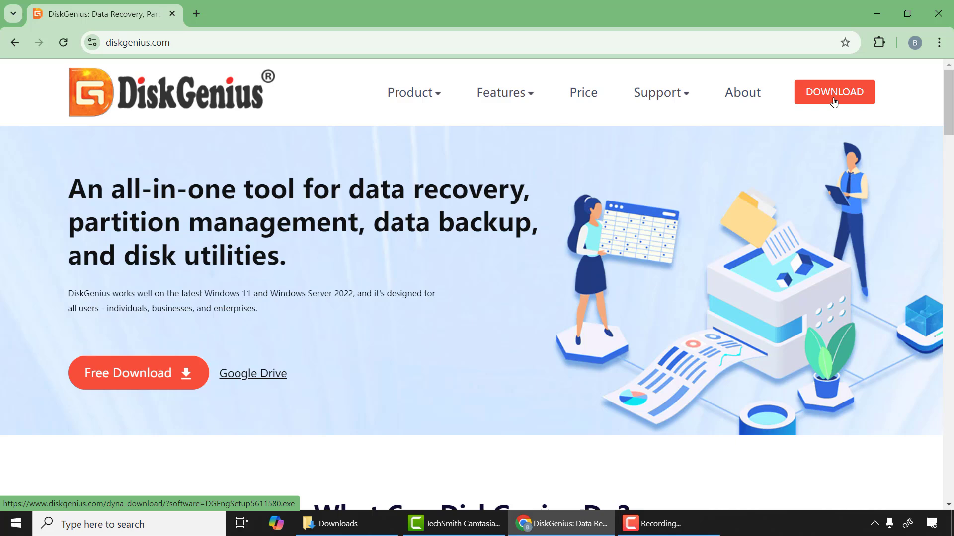
pyautogui.click(137, 378)
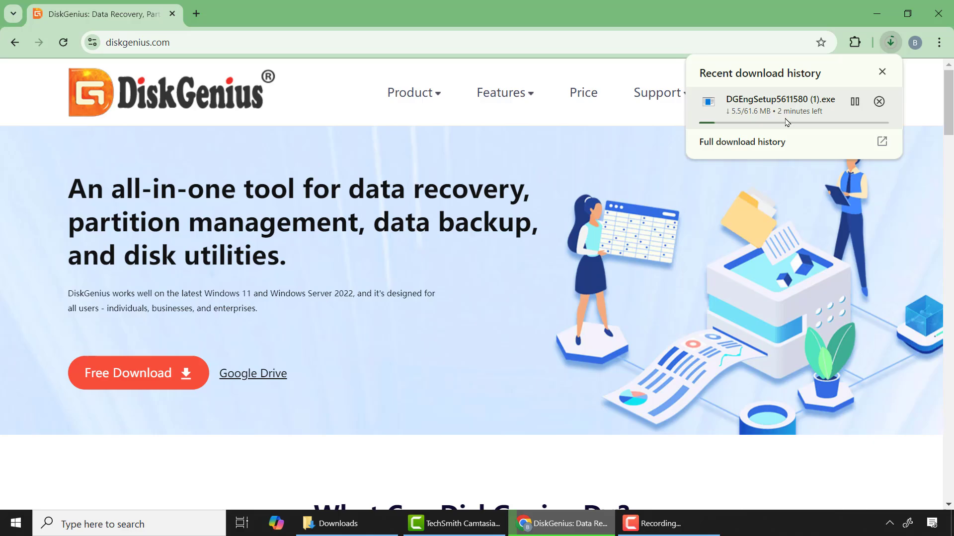
pyautogui.click(877, 14)
# - Run DGEngSetup5611580.exe, install DiskGenius V5.6.1 with default settings, and launch it
pyautogui.doubleClick(239, 230)
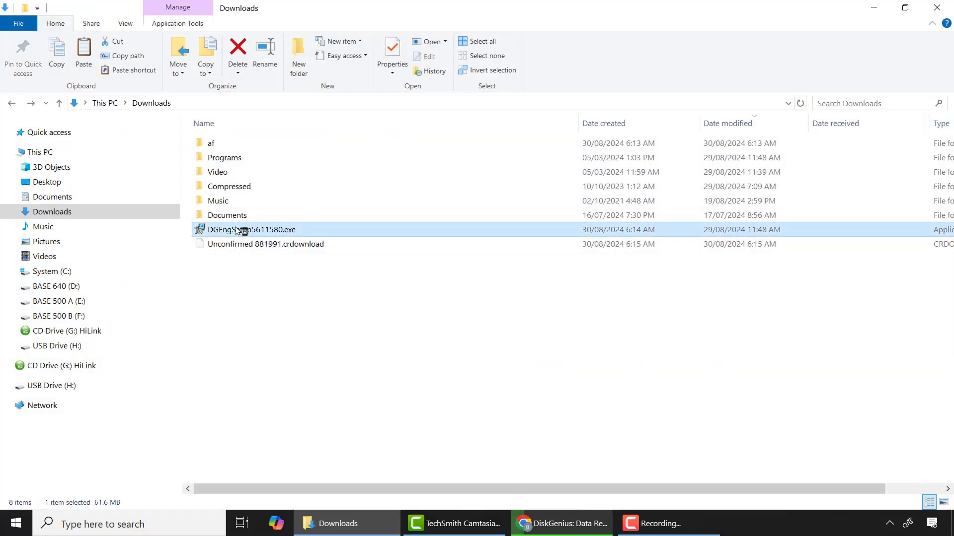
pyautogui.click(406, 358)
pyautogui.click(489, 296)
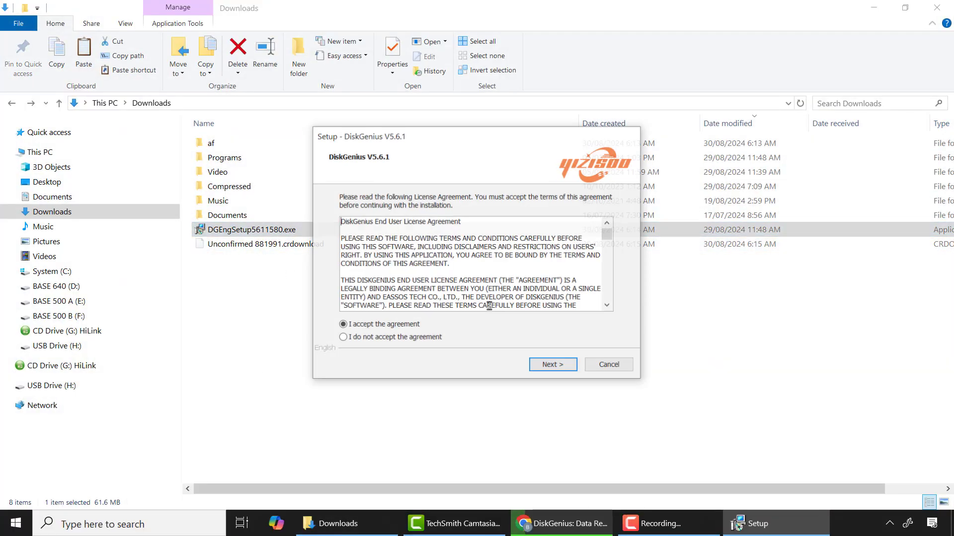
pyautogui.click(543, 366)
pyautogui.click(546, 366)
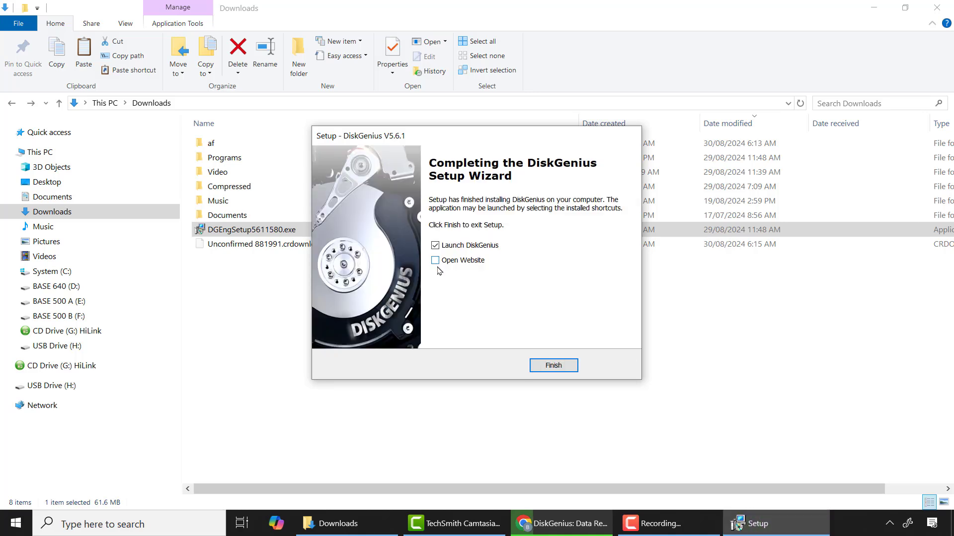
pyautogui.click(547, 366)
pyautogui.press('super+d')
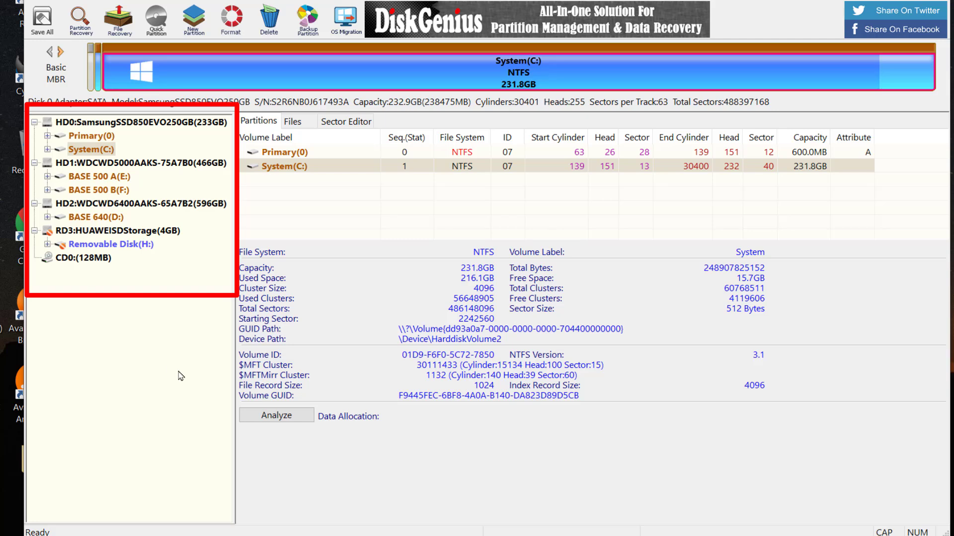
# - Run a bad-sector check on the 4GB Removable Disk (H:), confirm none found, and close the window
pyautogui.click(106, 245)
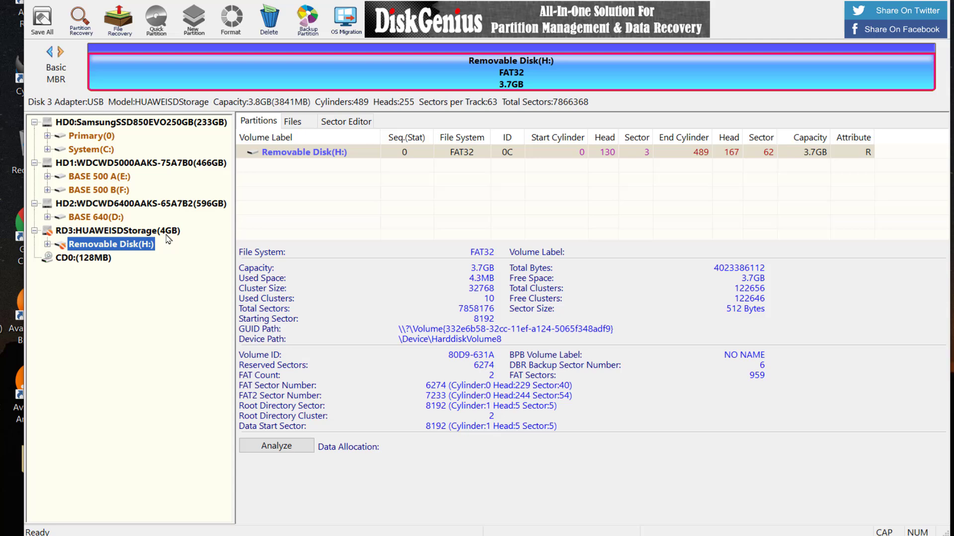
pyautogui.rightClick(129, 247)
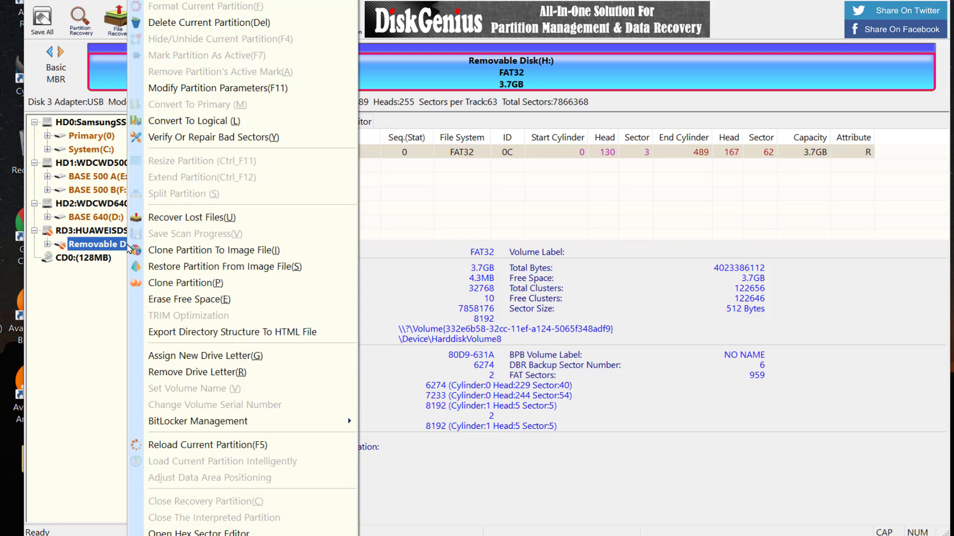
pyautogui.click(207, 142)
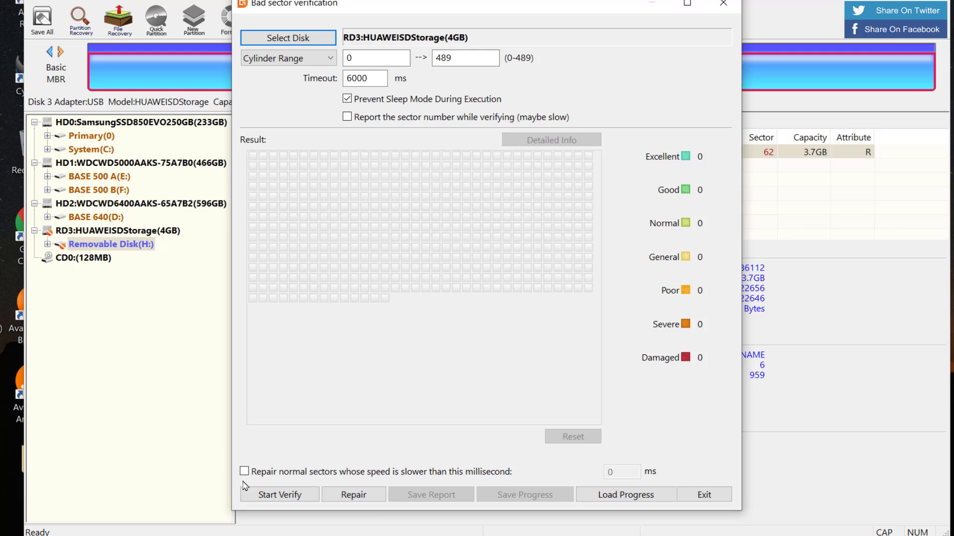
pyautogui.click(278, 495)
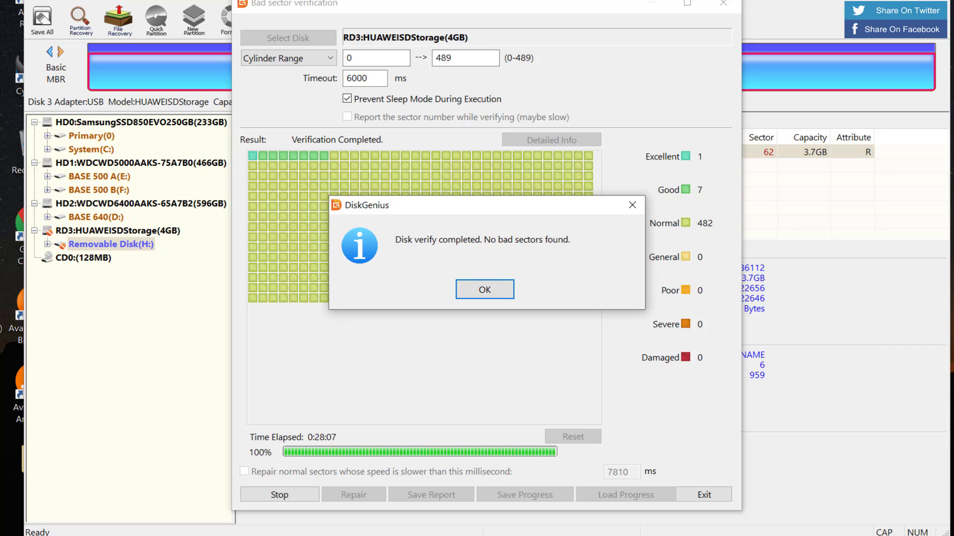
pyautogui.click(485, 291)
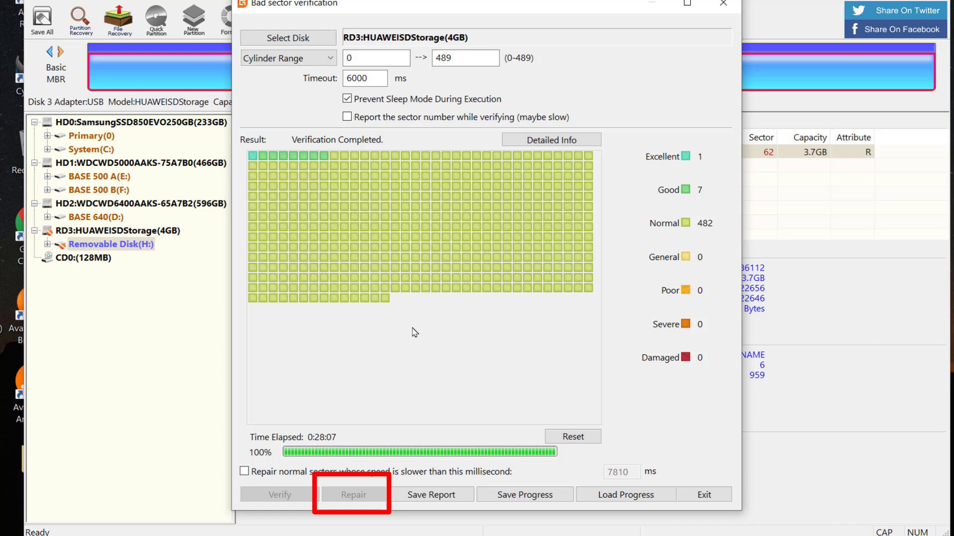
pyautogui.click(721, 7)
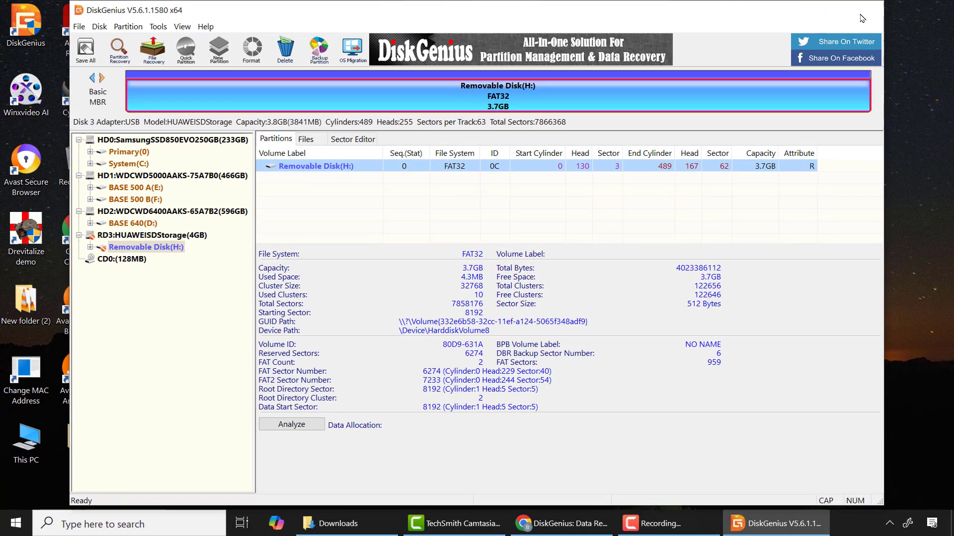
# - Minimize DiskGenius to reveal the desktop
pyautogui.press('super+d')
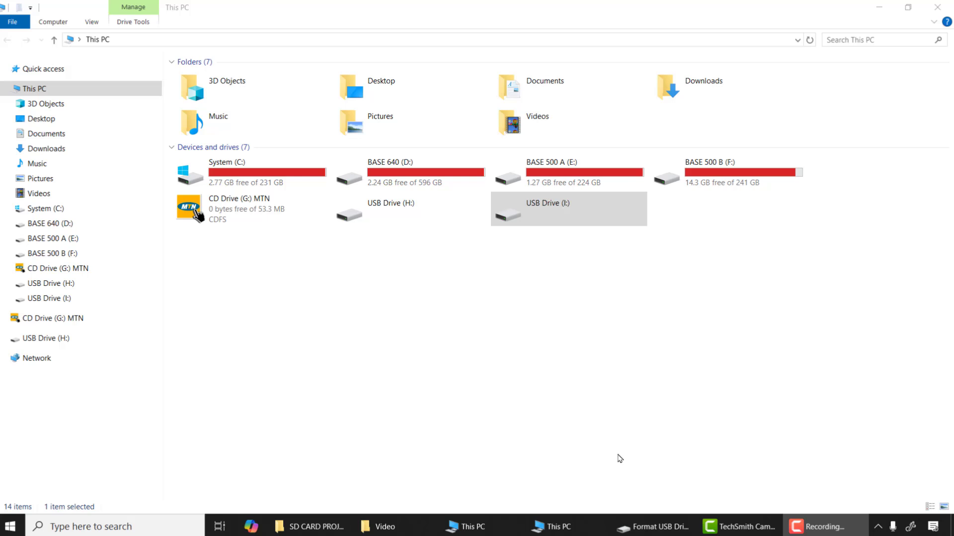
# - Try to format USB Drive (I:), which is refused as write-protected
pyautogui.doubleClick(525, 206)
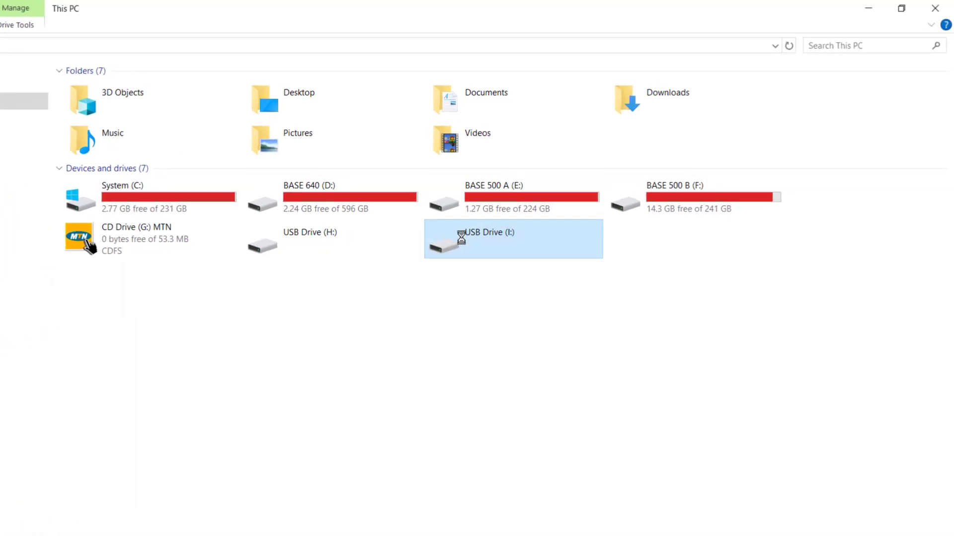
pyautogui.rightClick(461, 237)
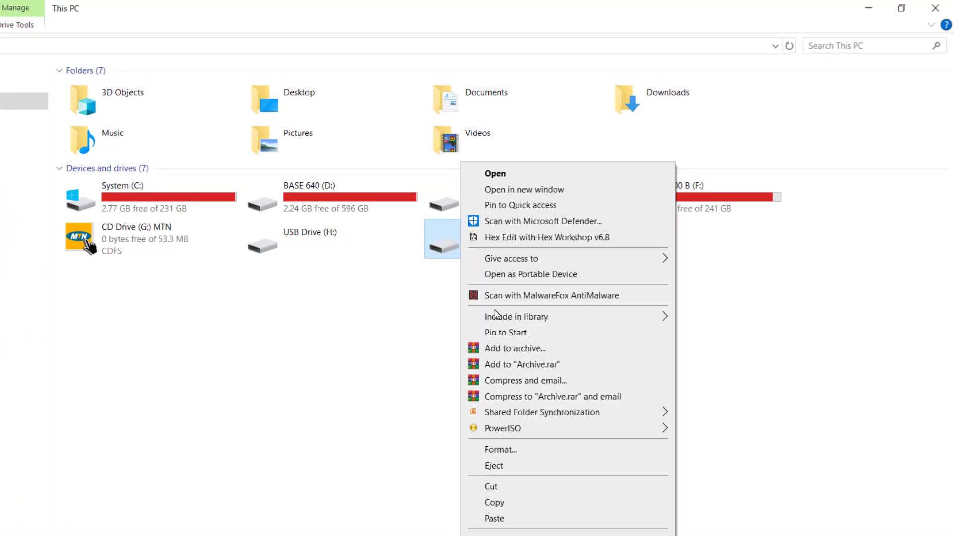
pyautogui.click(500, 450)
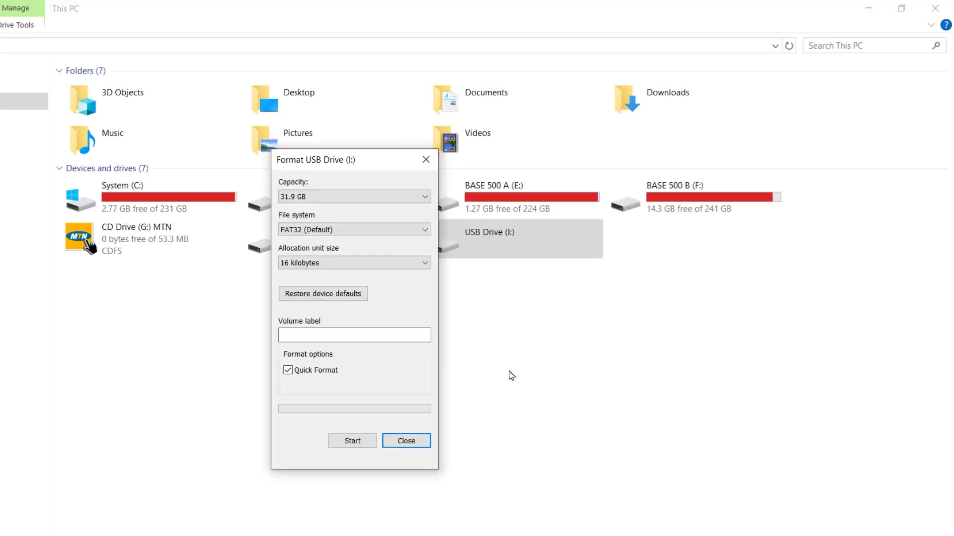
pyautogui.click(352, 440)
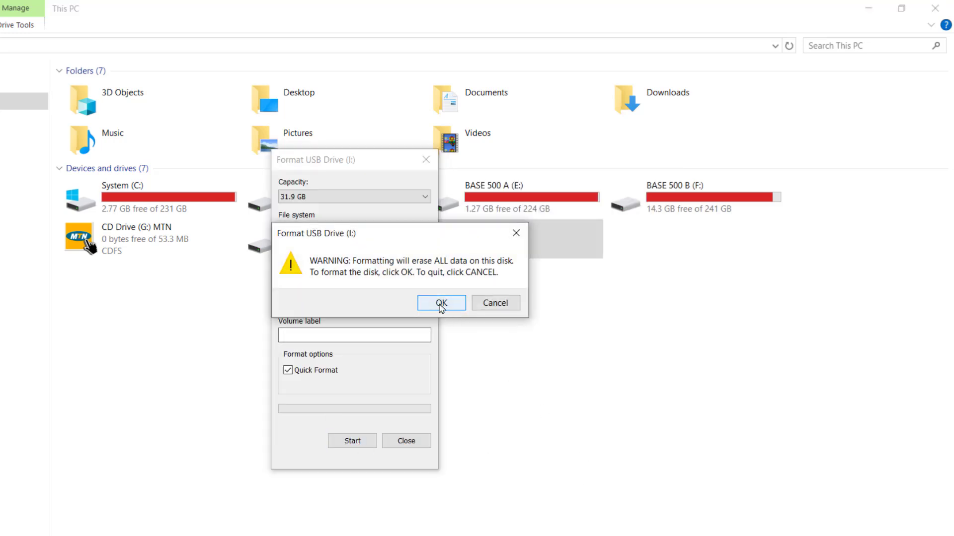
pyautogui.click(442, 304)
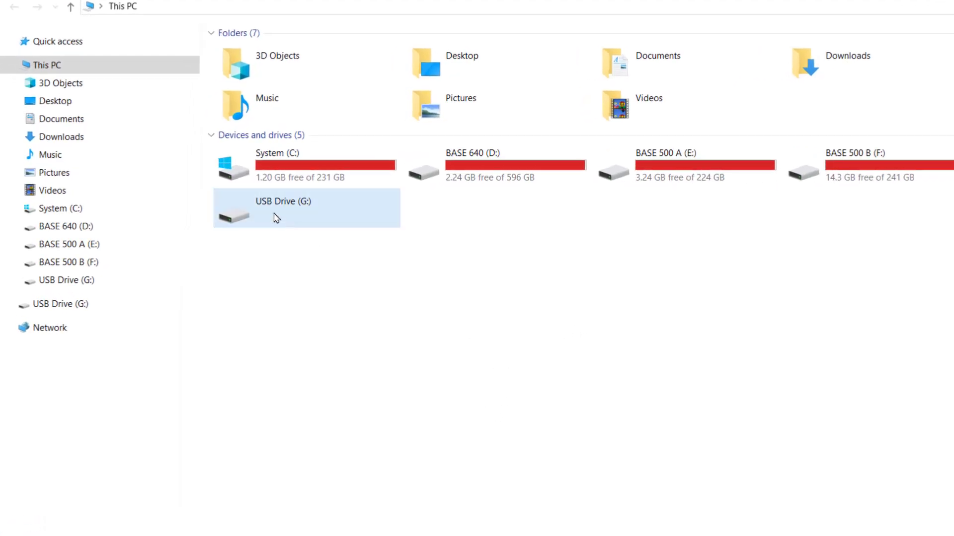
# - Quick-format USB Drive (G:) as FAT32, confirming the data-erase warning and completion notice
pyautogui.click(296, 215)
pyautogui.rightClick(297, 215)
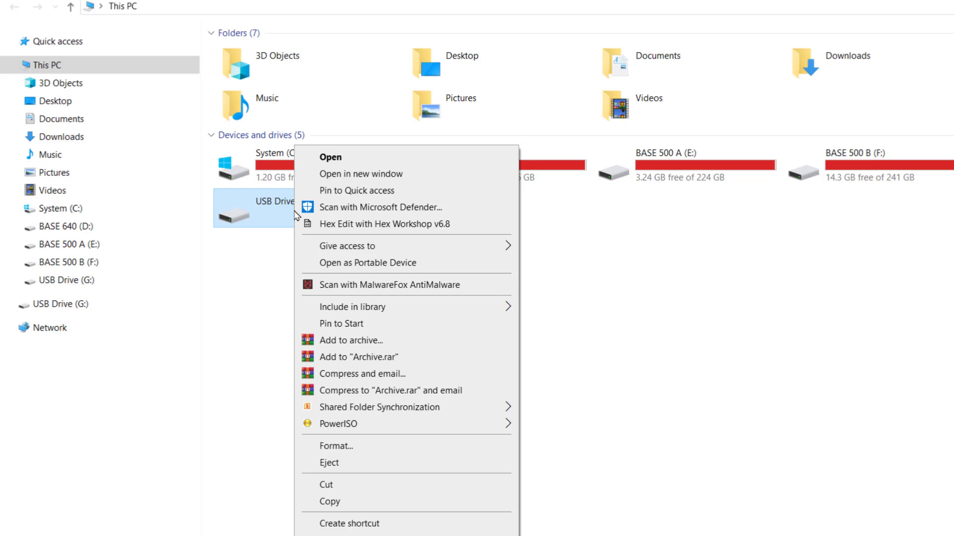
pyautogui.click(340, 447)
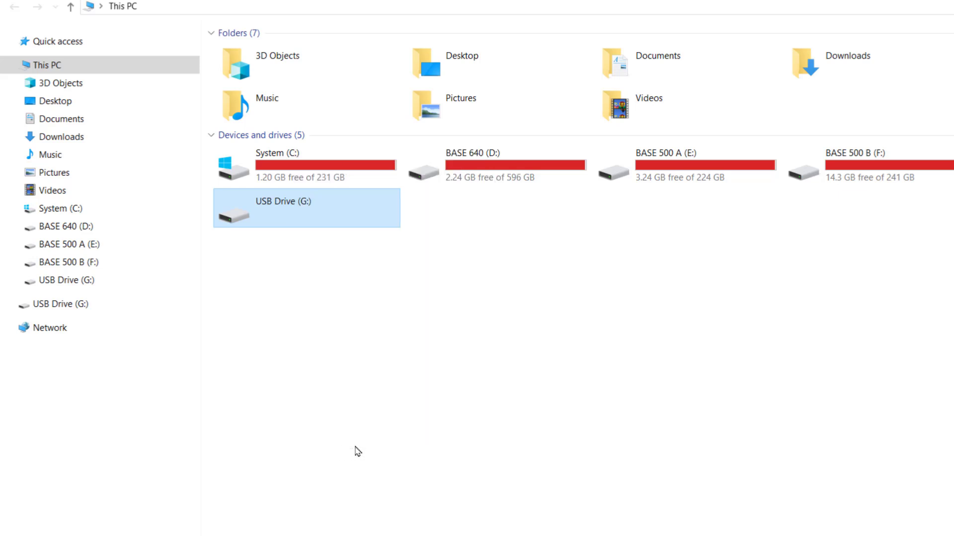
pyautogui.moveTo(187, 144); pyautogui.dragTo(687, 142)
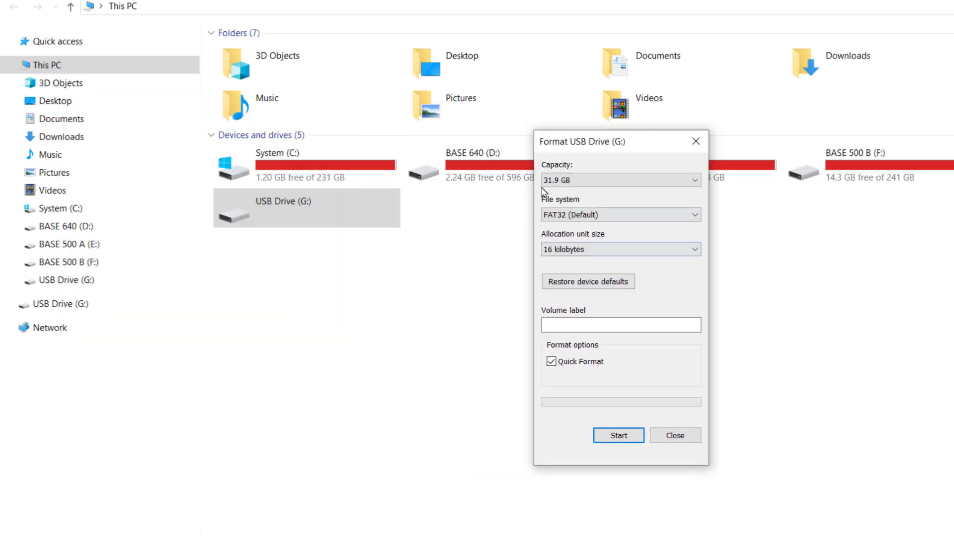
pyautogui.click(619, 437)
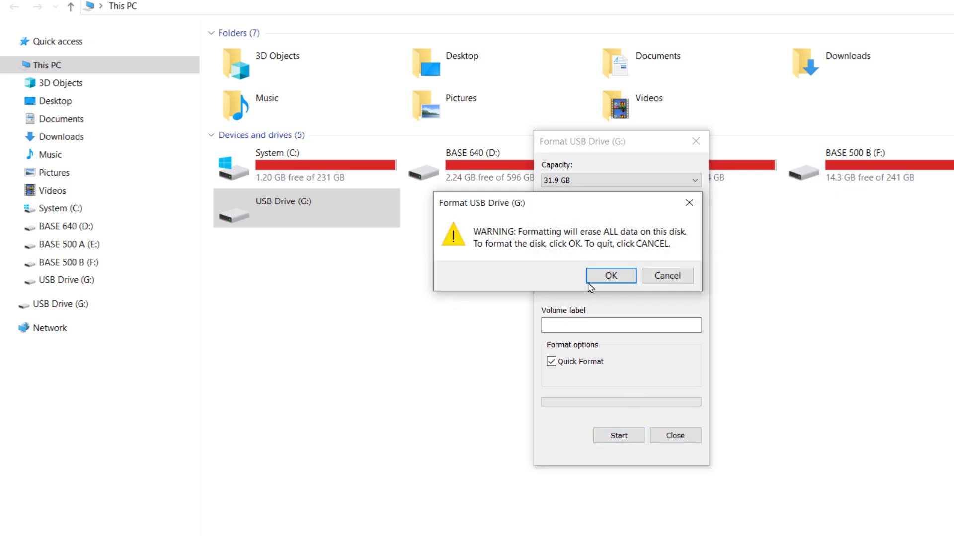
pyautogui.click(613, 281)
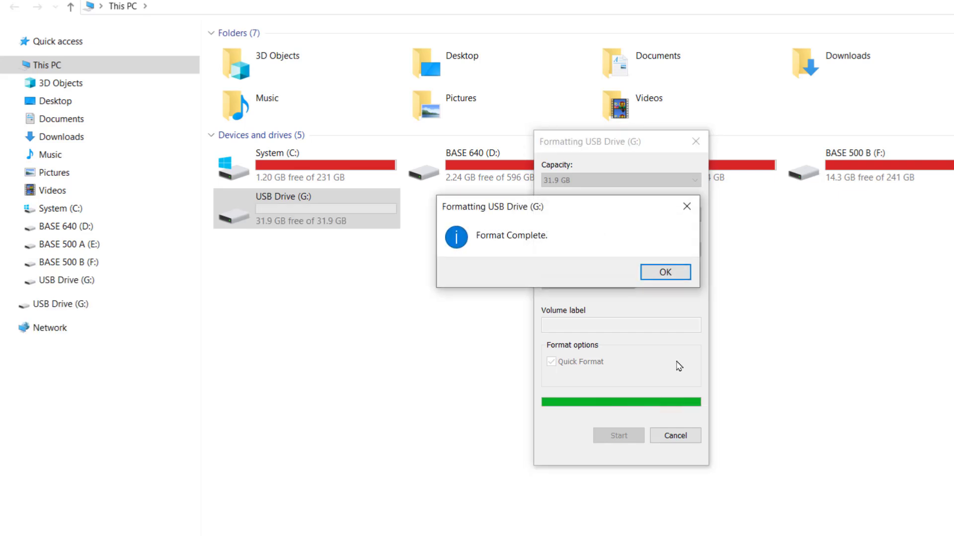
pyautogui.click(666, 272)
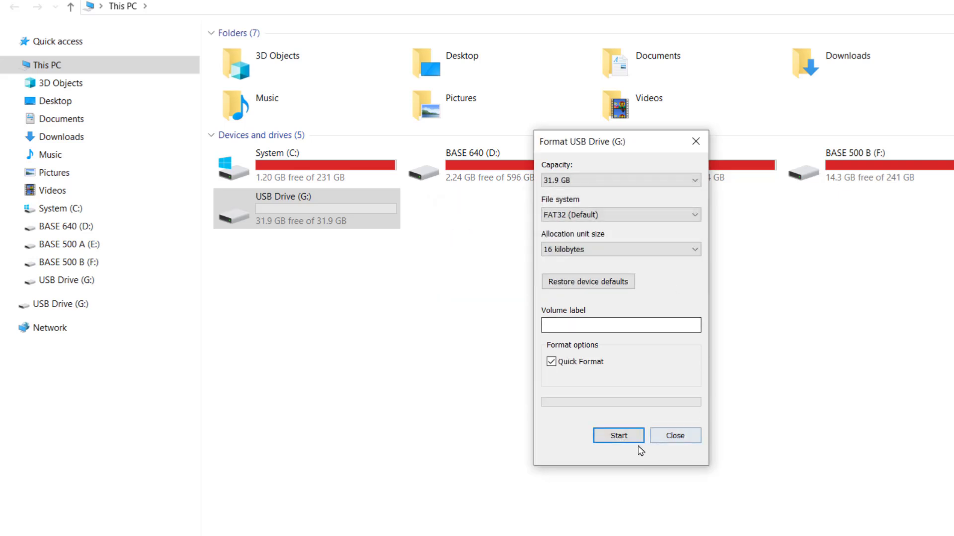
pyautogui.click(673, 436)
# - Confirm in Properties that USB Drive (G:) is empty, FAT32, 31.9 GB, then close its window
pyautogui.doubleClick(308, 212)
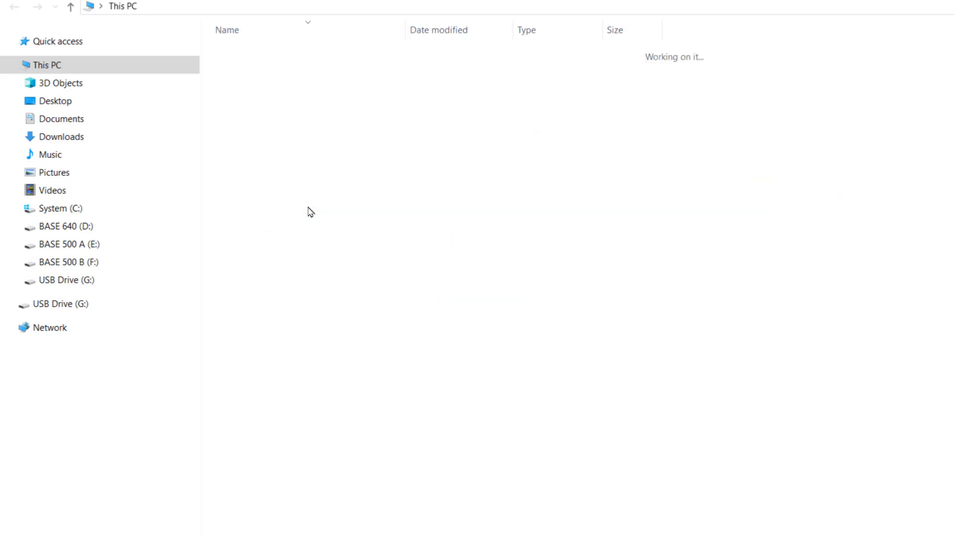
pyautogui.rightClick(574, 227)
pyautogui.click(616, 449)
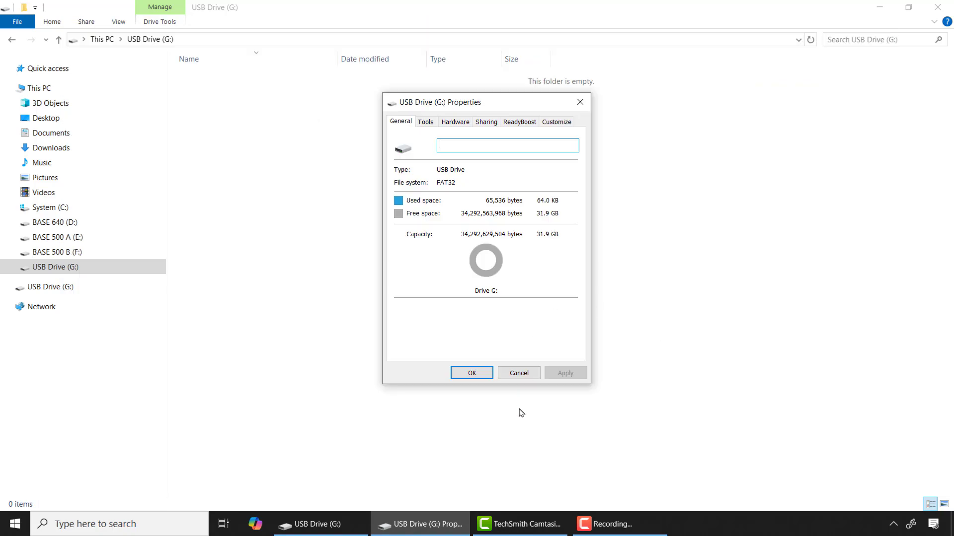
pyautogui.click(519, 373)
pyautogui.click(937, 7)
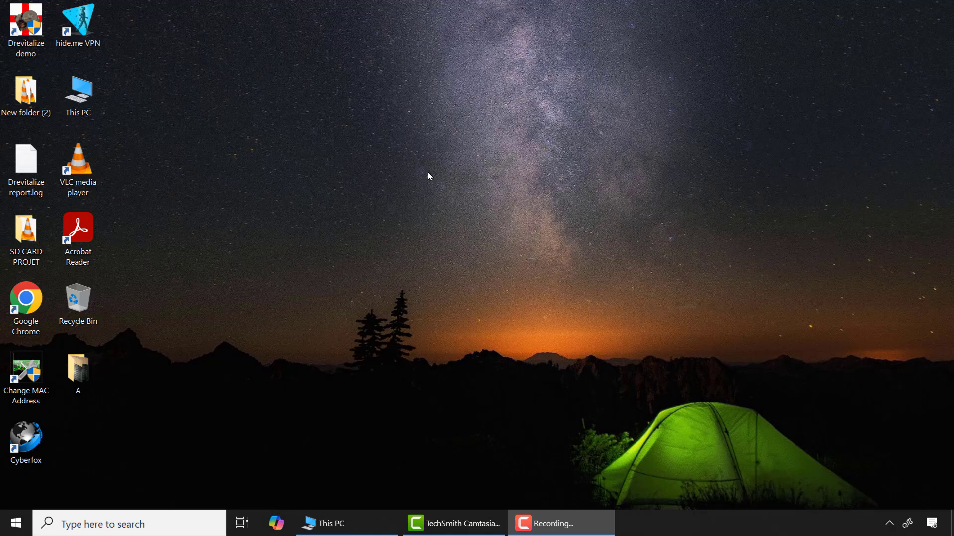
# - Open Saforo.jpg from USB Drive (G:), see Photos report it corrupted, and return to This PC
pyautogui.click(341, 519)
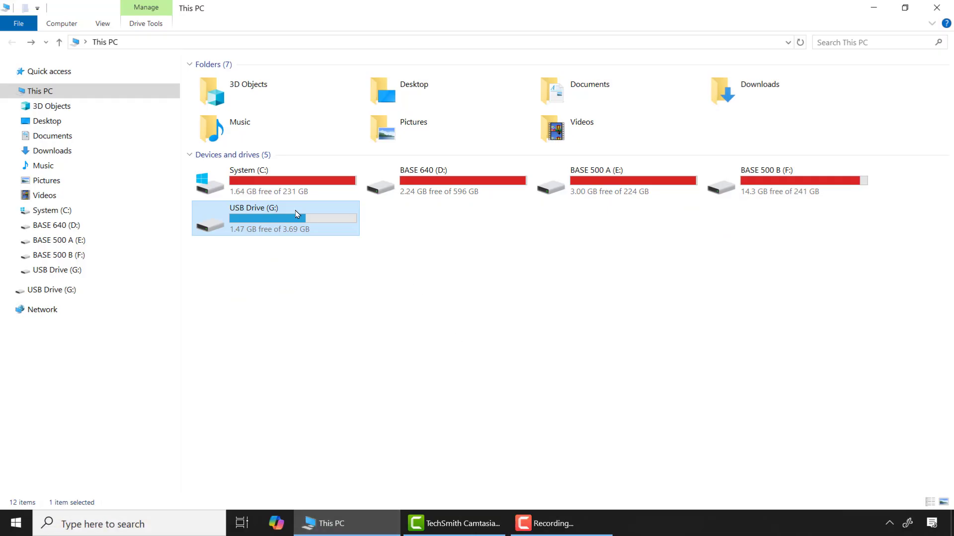
pyautogui.doubleClick(278, 216)
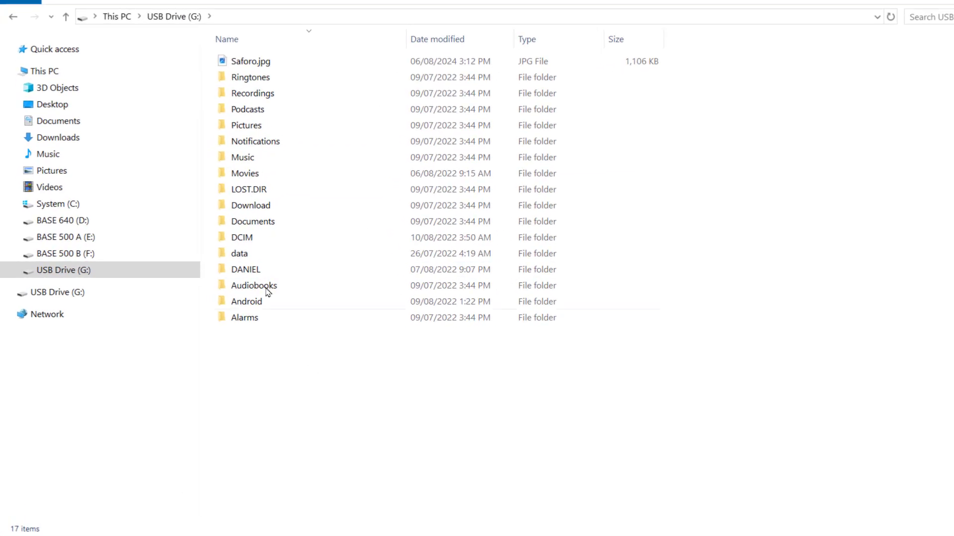
pyautogui.doubleClick(265, 67)
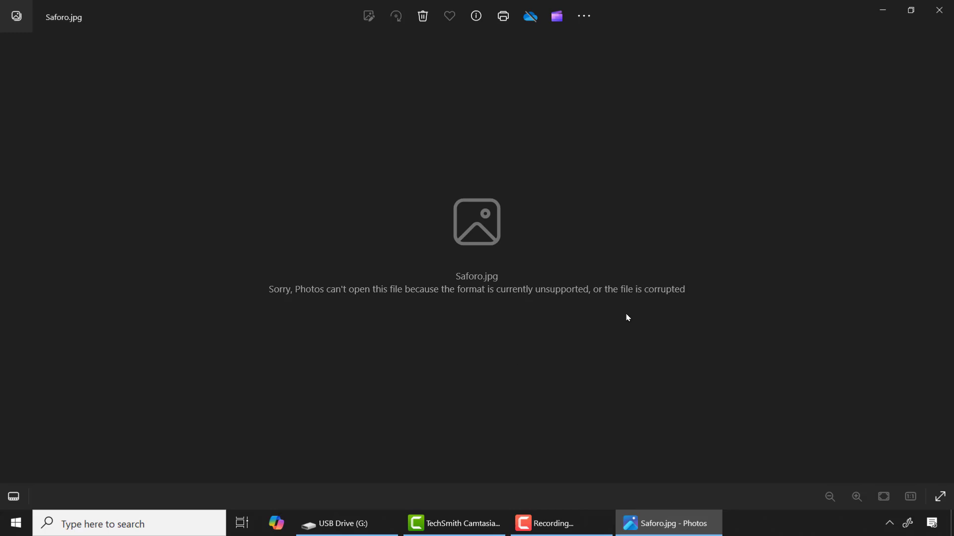
pyautogui.click(938, 9)
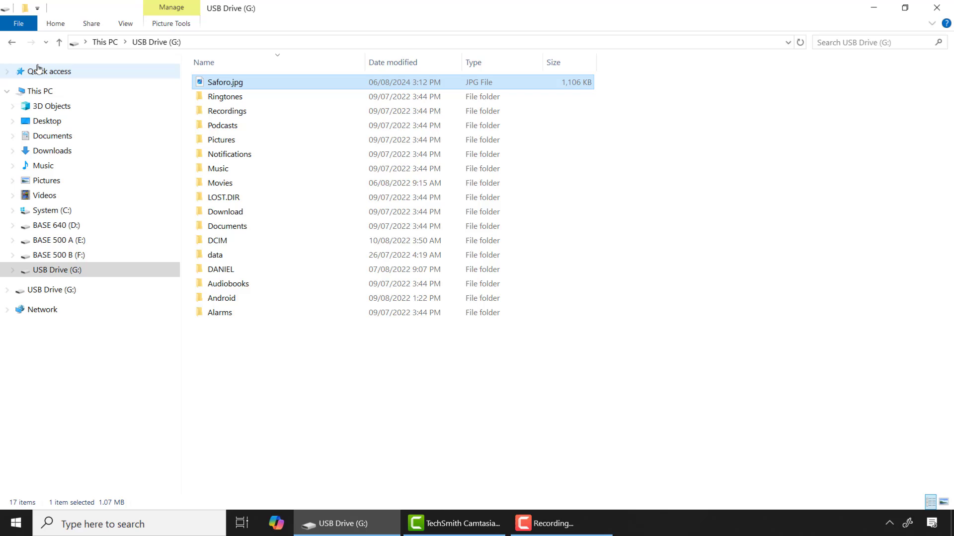
pyautogui.click(12, 43)
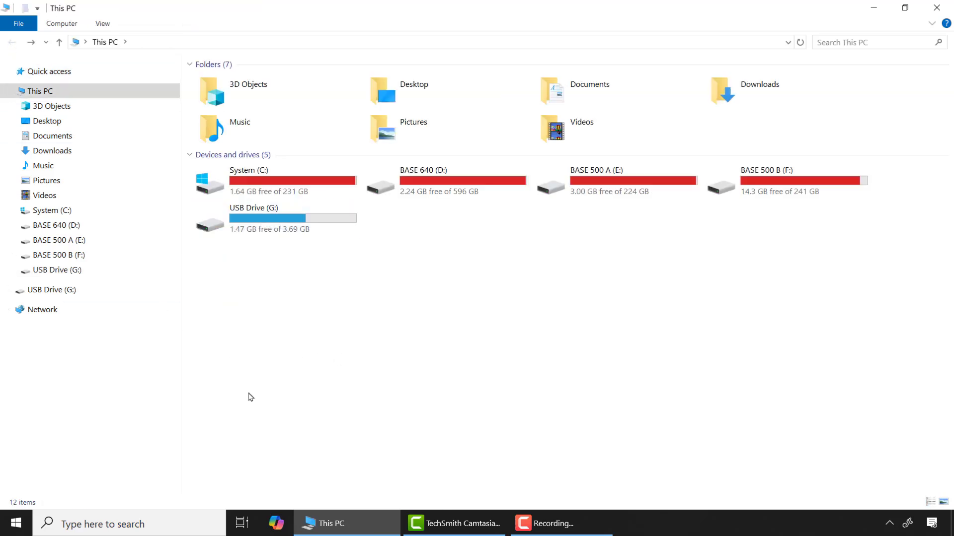
# - Launch Command Prompt with administrator rights from a cmd search
pyautogui.click(132, 521)
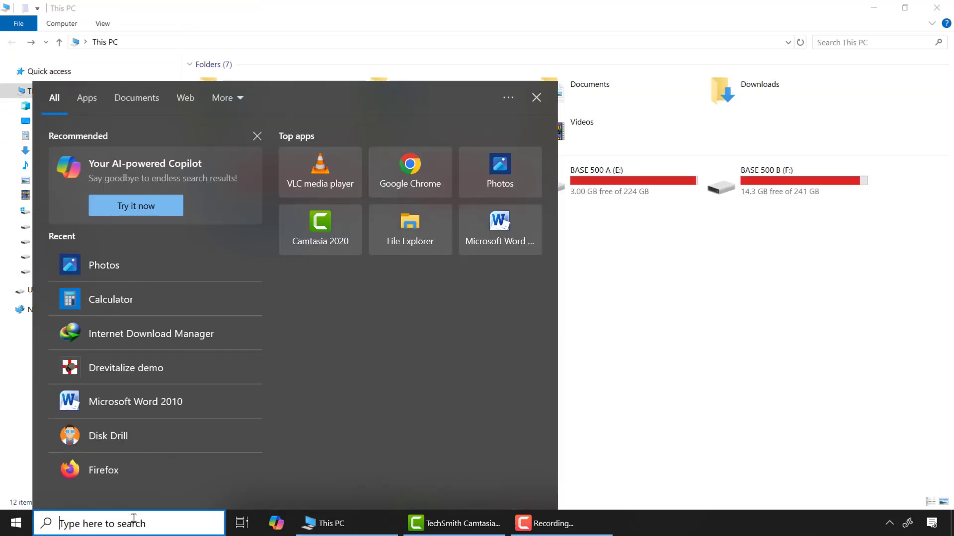
pyautogui.write('cmd')
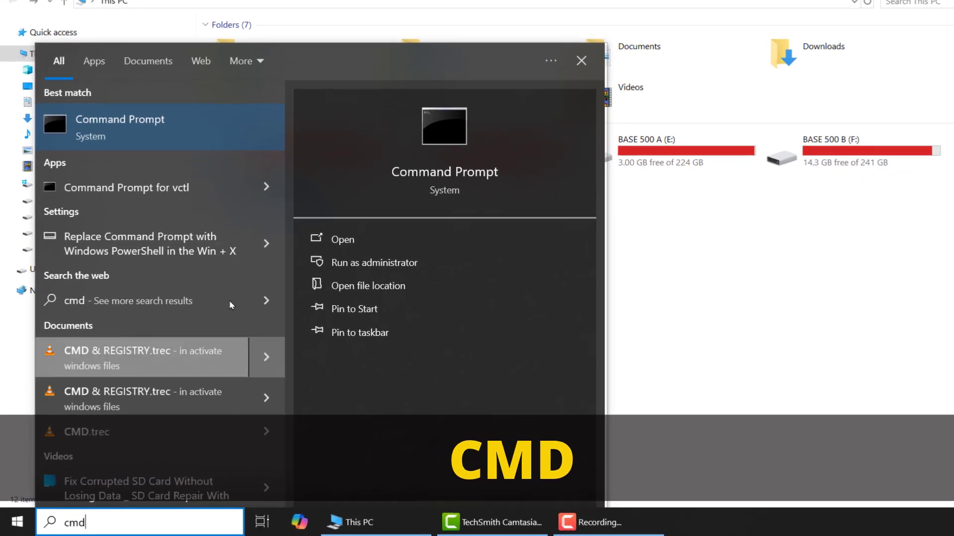
pyautogui.rightClick(160, 120)
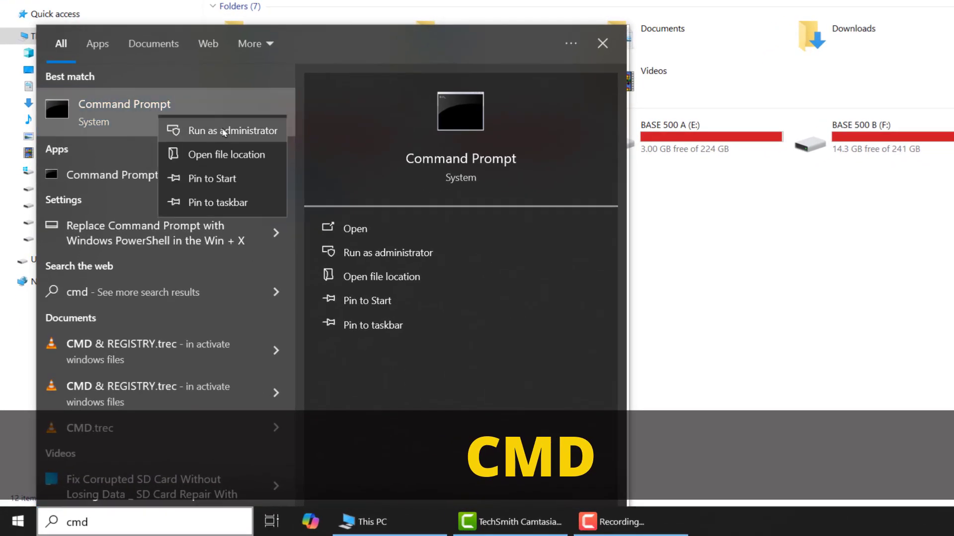
pyautogui.click(224, 132)
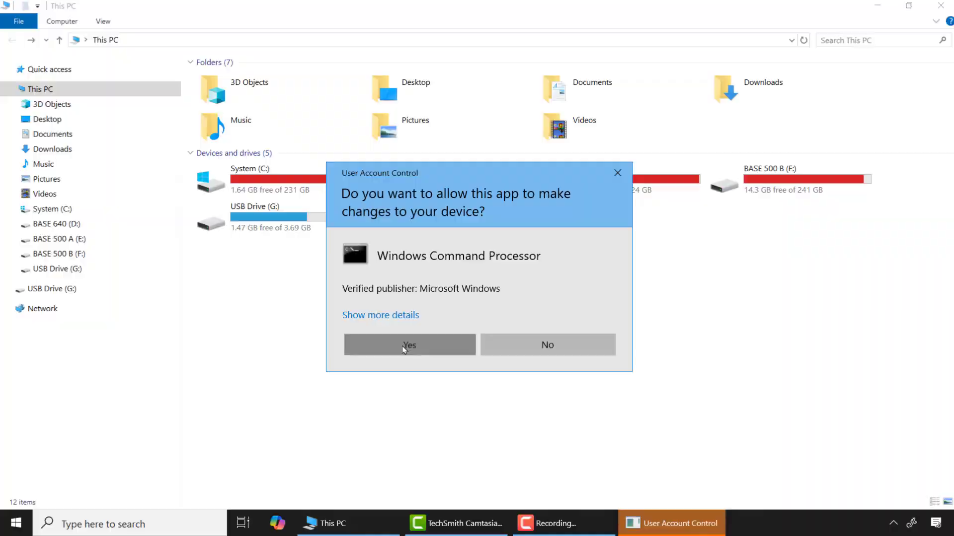
pyautogui.click(404, 349)
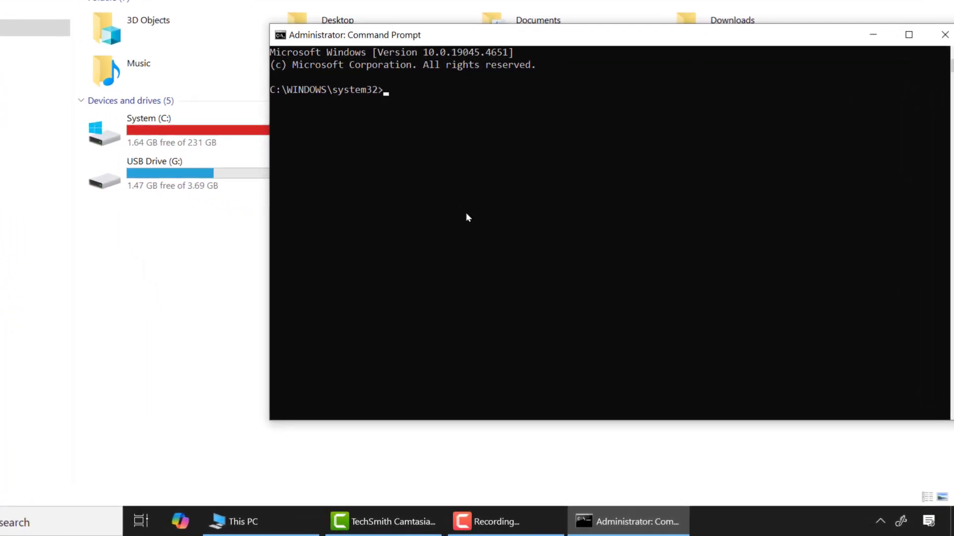
# - Run chkdsk /f g: to check and fix drive G:'s file system
pyautogui.write('ch')
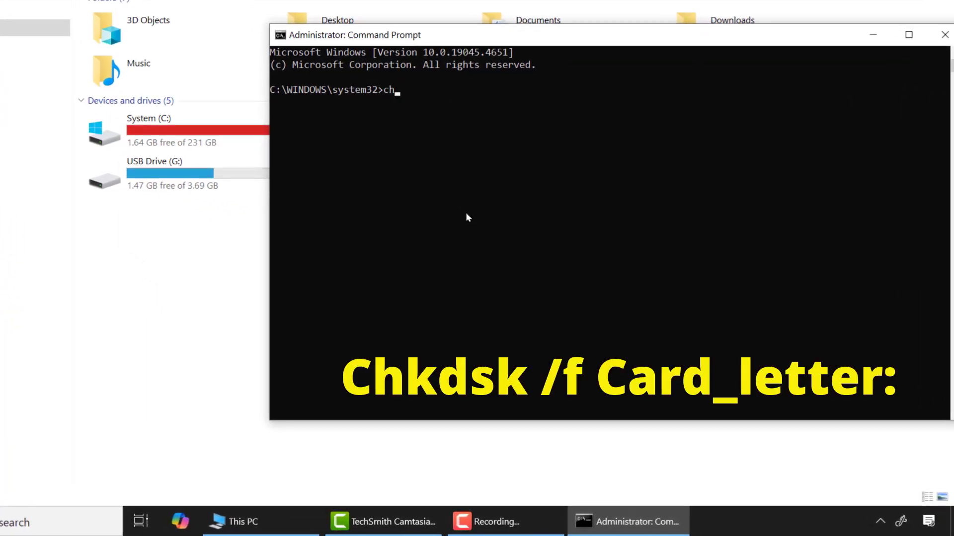
pyautogui.write('kdsk /')
pyautogui.write('f g:')
pyautogui.press('Return')
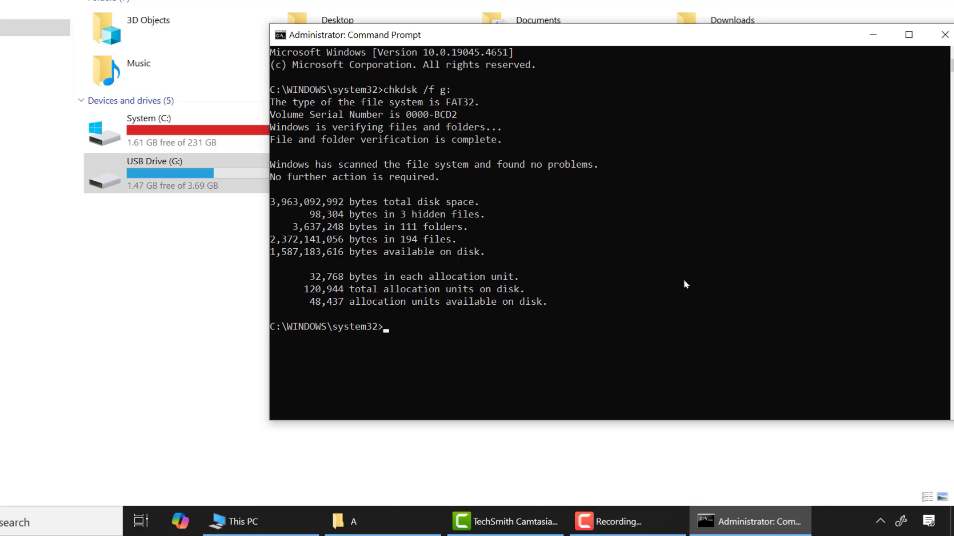
# - Reopen Saforo.jpg from USB Drive (G:) to check whether chkdsk repaired it
pyautogui.click(868, 36)
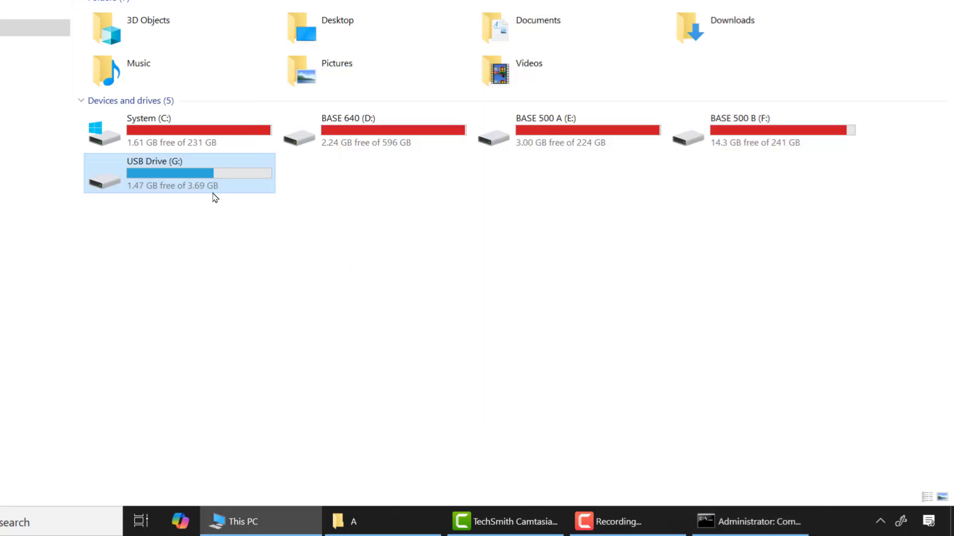
pyautogui.doubleClick(187, 176)
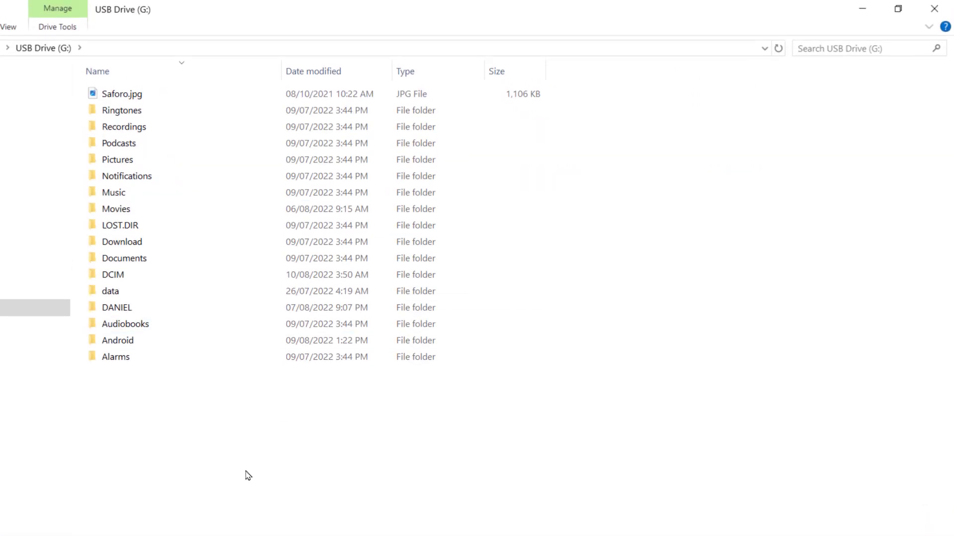
pyautogui.doubleClick(130, 94)
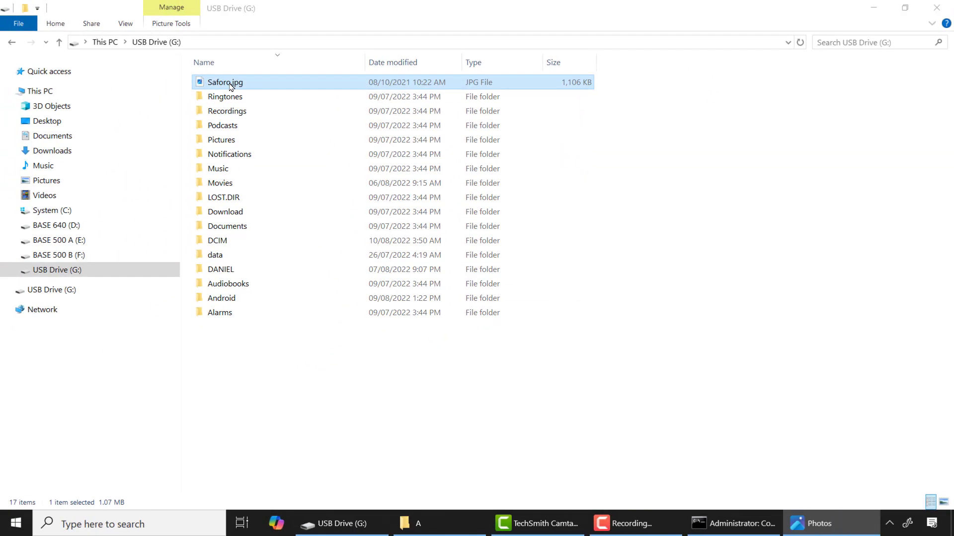